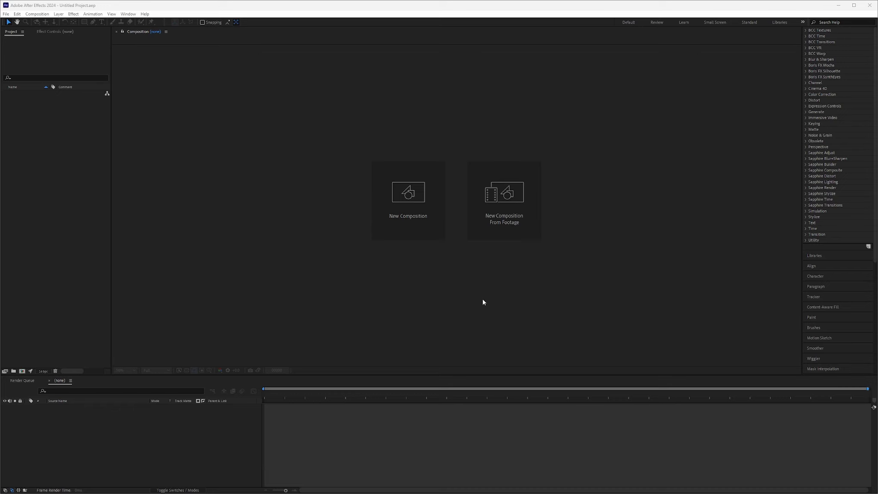
Step: Create a new 4096 × 2160 px composition at 30 fps with a duration of 48 frames
{"action": "left_click", "coordinate": [404, 194]}
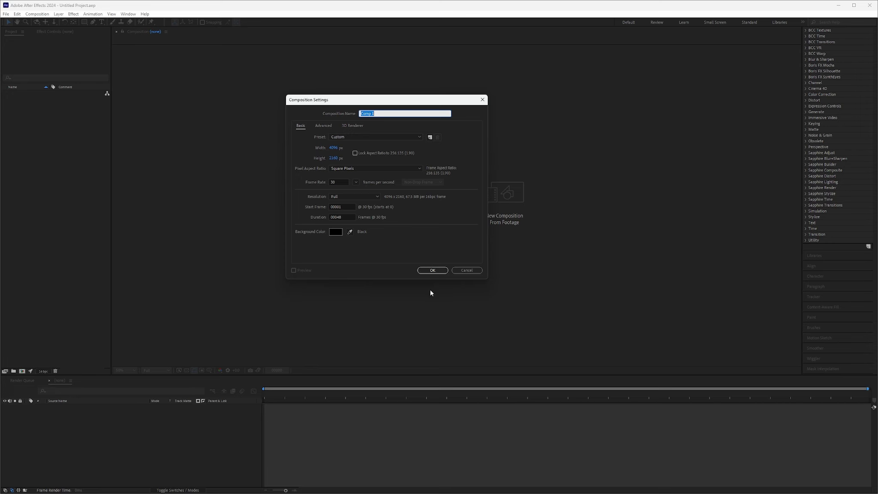
{"action": "left_click", "coordinate": [432, 270]}
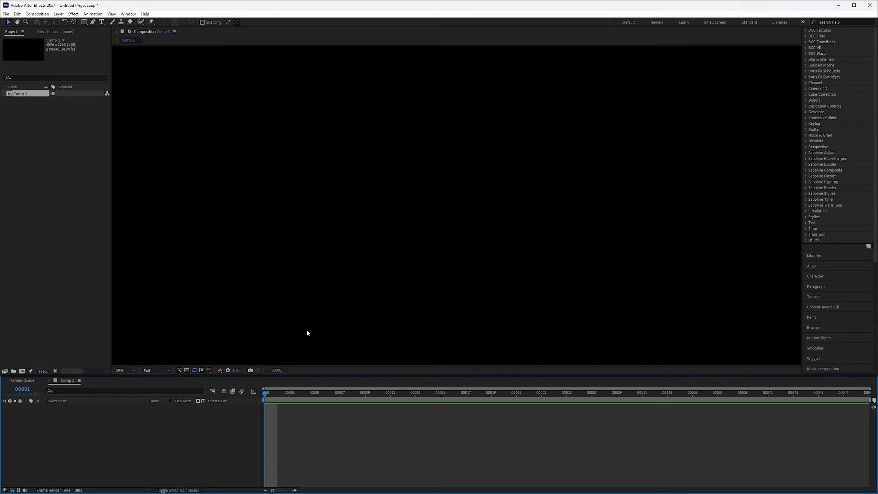
Step: Import S2-30-Blender01 through S2-30-Blender48 from the Actors folder in 15a - Compositing with AE\Upload Files as a PNG sequence
{"action": "right_click", "coordinate": [41, 155]}
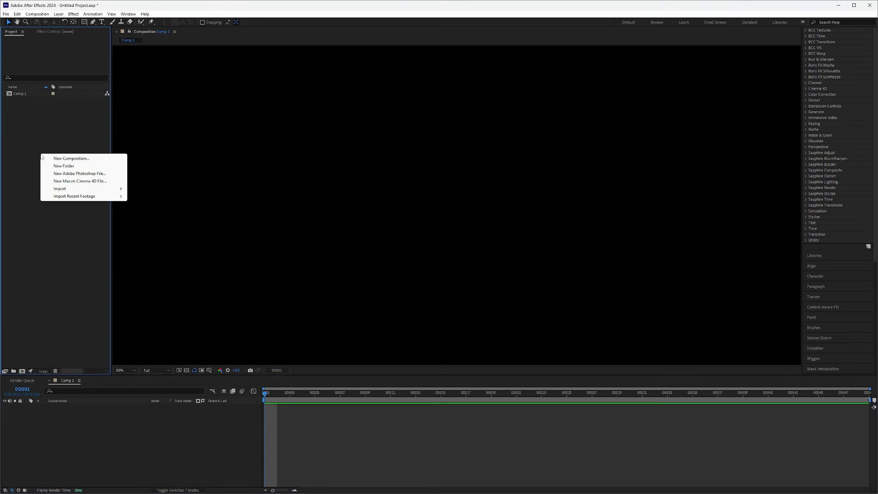
{"action": "mouse_move", "coordinate": [73, 192]}
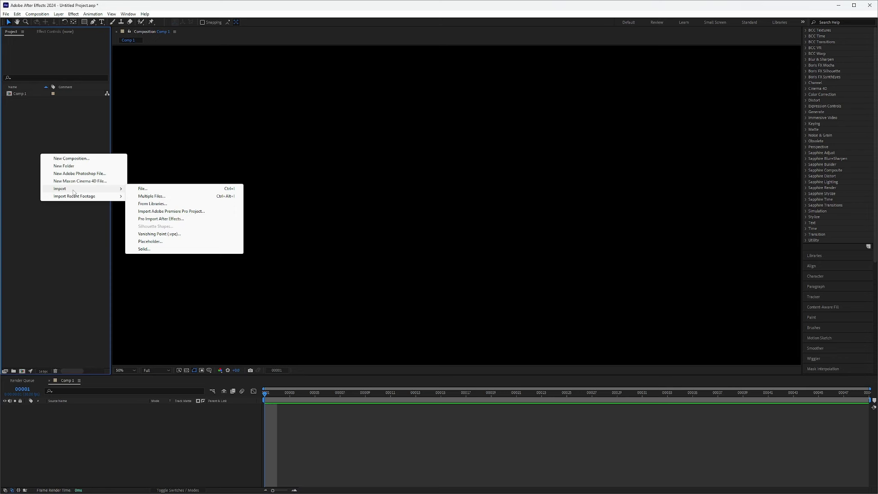
{"action": "left_click", "coordinate": [143, 189]}
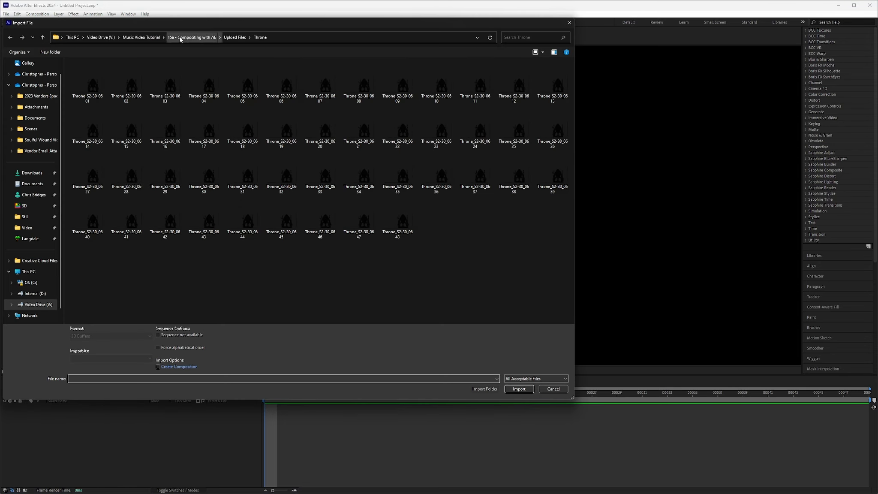
{"action": "left_click", "coordinate": [143, 37]}
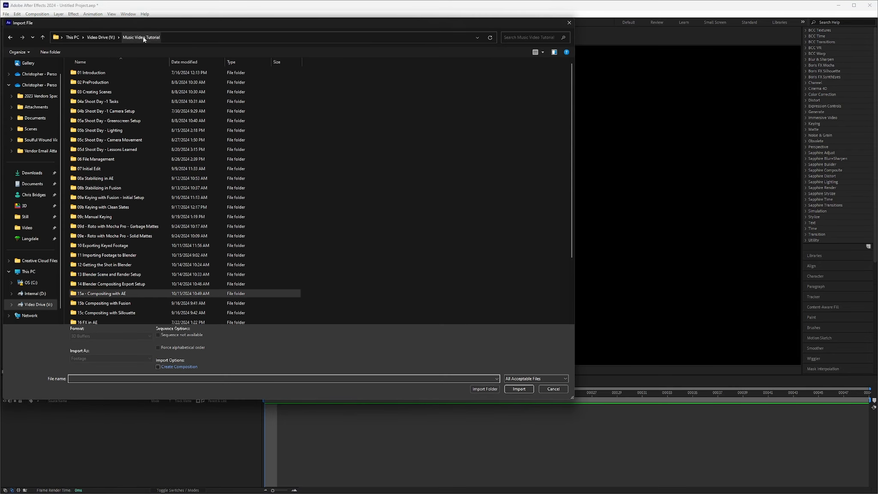
{"action": "double_click", "coordinate": [97, 295]}
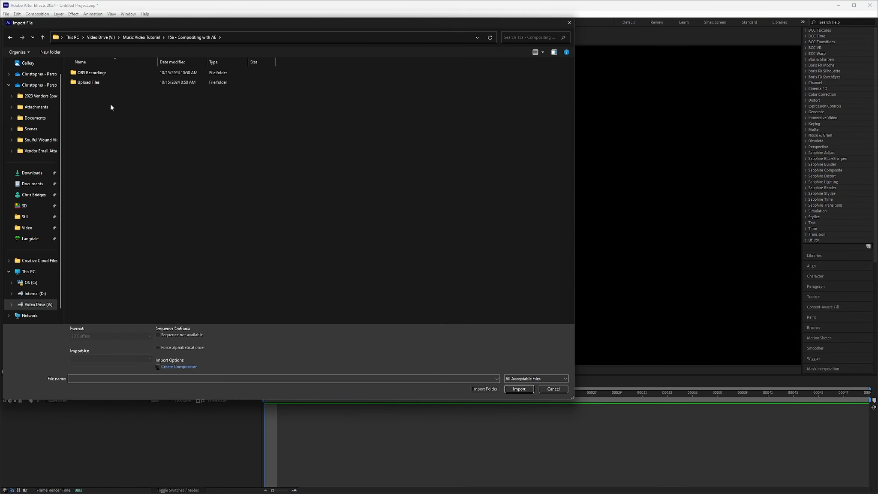
{"action": "double_click", "coordinate": [92, 82]}
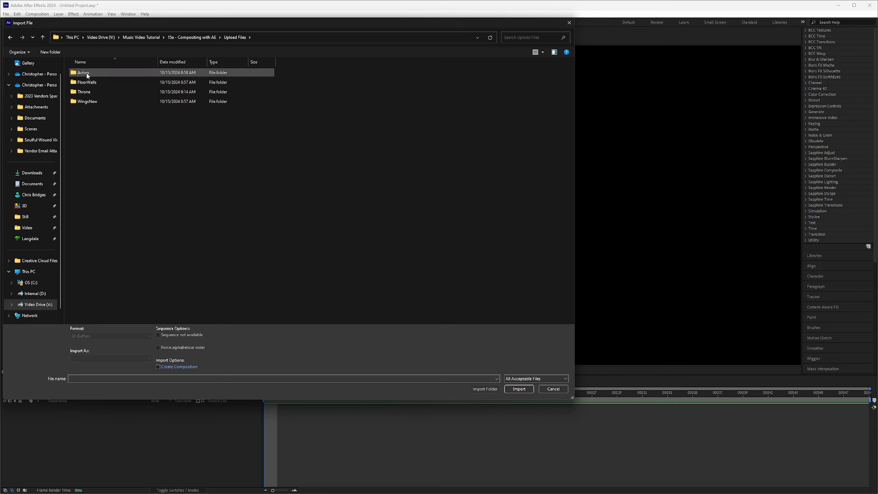
{"action": "double_click", "coordinate": [85, 72]}
{"action": "left_click", "coordinate": [88, 88]}
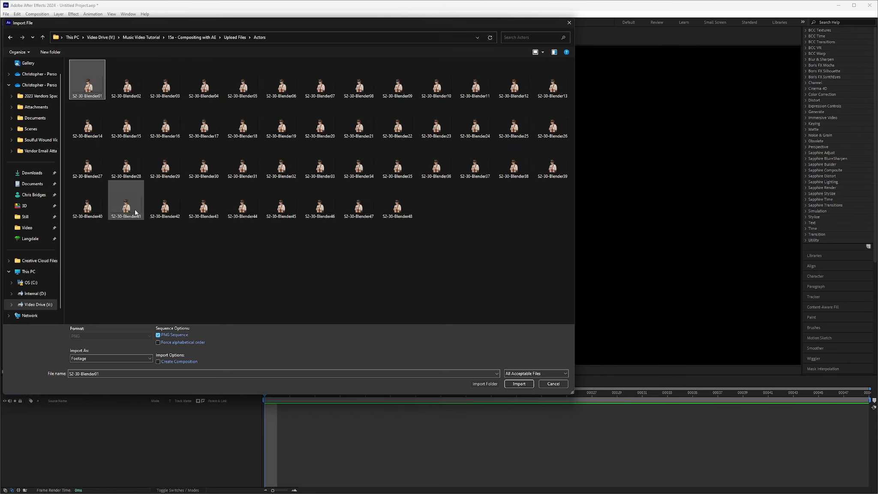
{"action": "left_click", "coordinate": [397, 206], "text": "shift"}
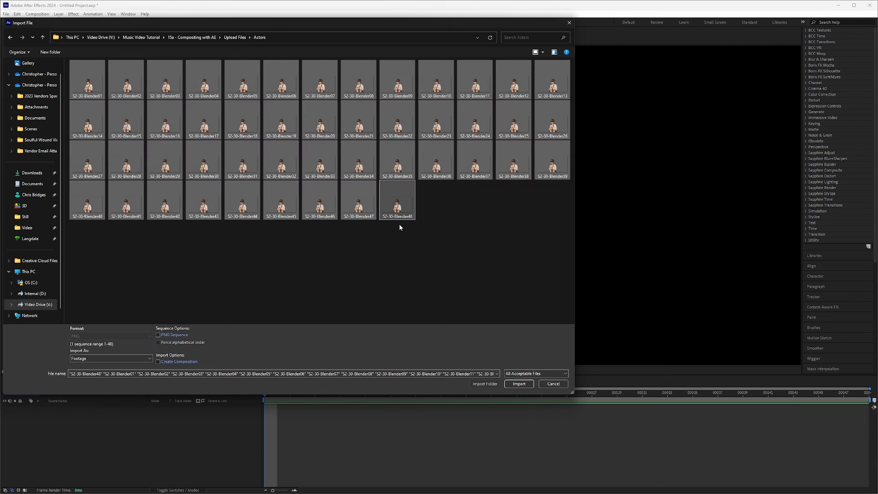
{"action": "left_click", "coordinate": [158, 335]}
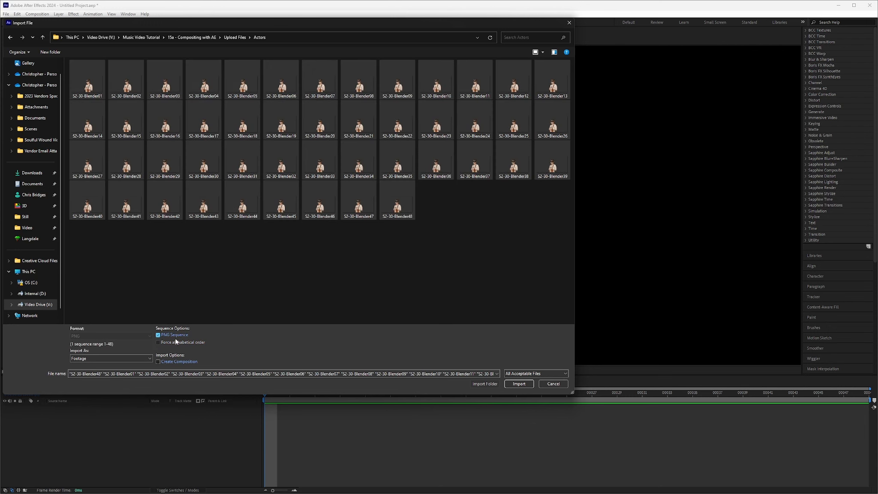
{"action": "left_click", "coordinate": [519, 384]}
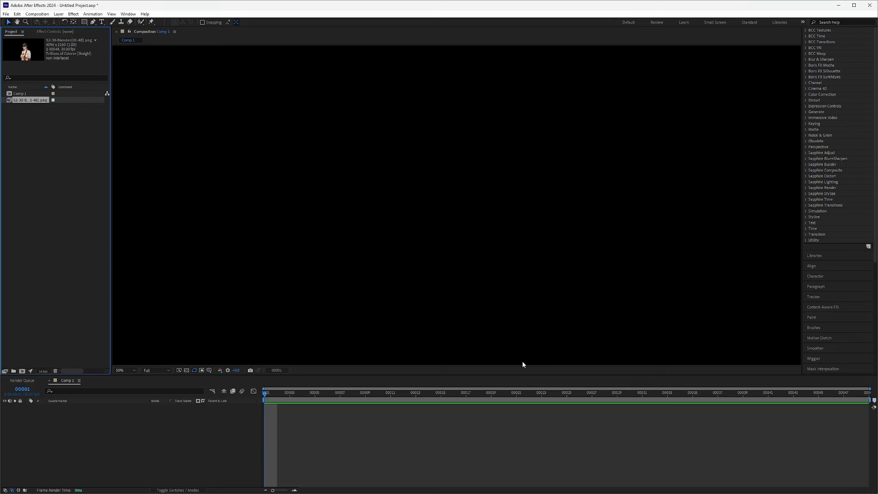
Step: Import Floor-Walls_S2-30_0601 through 0648 from the FloorWalls folder in Upload Files as a TIFF sequence
{"action": "left_click", "coordinate": [40, 143]}
{"action": "right_click", "coordinate": [35, 129]}
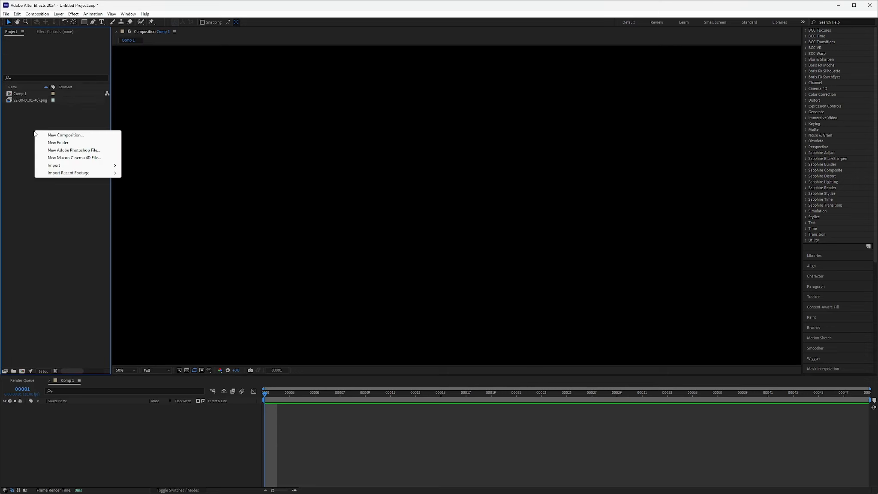
{"action": "mouse_move", "coordinate": [73, 165]}
{"action": "left_click", "coordinate": [151, 166]}
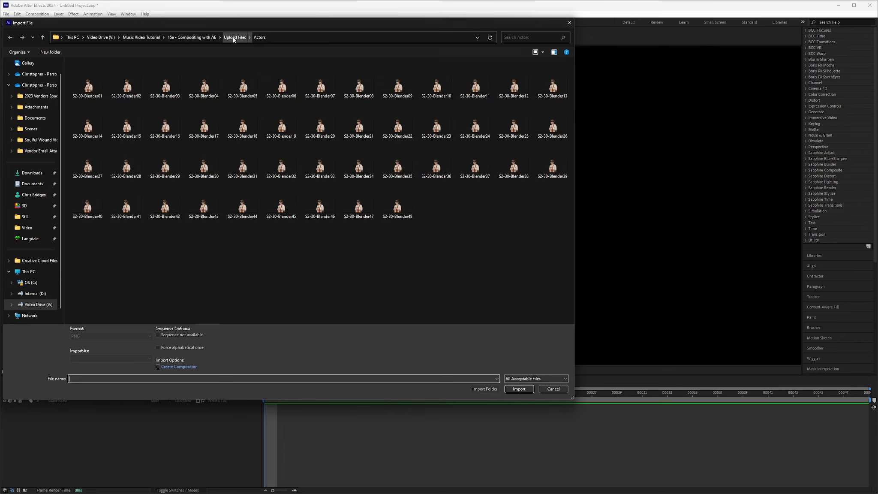
{"action": "left_click", "coordinate": [231, 38]}
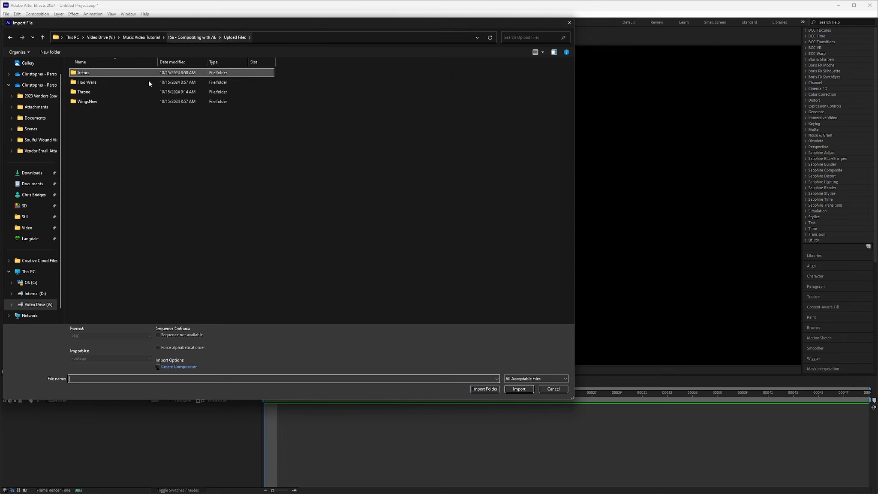
{"action": "double_click", "coordinate": [90, 84]}
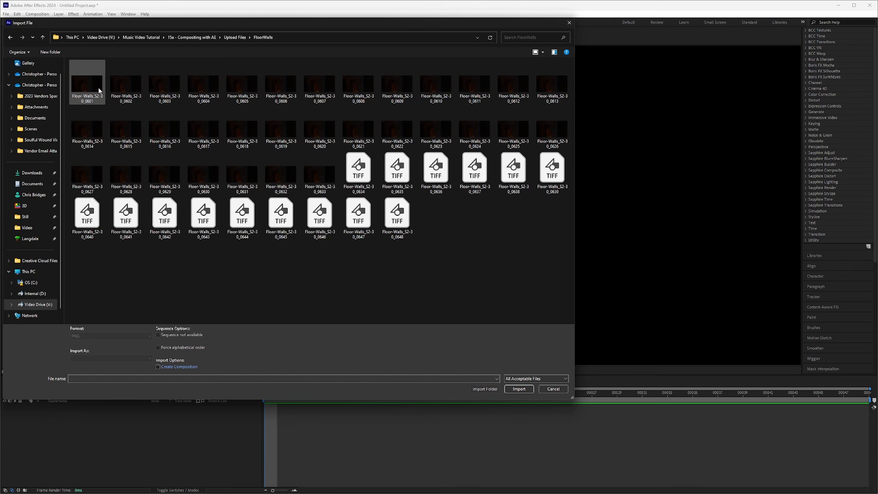
{"action": "left_click", "coordinate": [87, 84]}
{"action": "left_click", "coordinate": [398, 218], "text": "shift"}
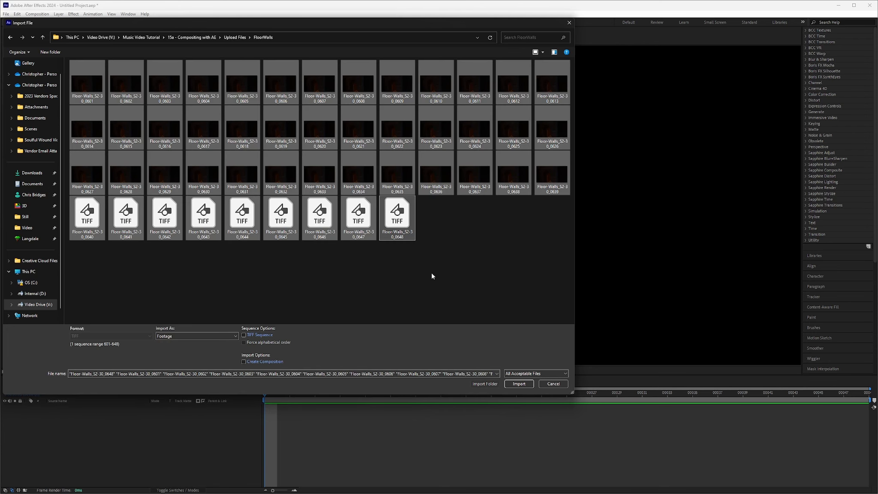
{"action": "left_click", "coordinate": [244, 335]}
{"action": "left_click", "coordinate": [244, 335]}
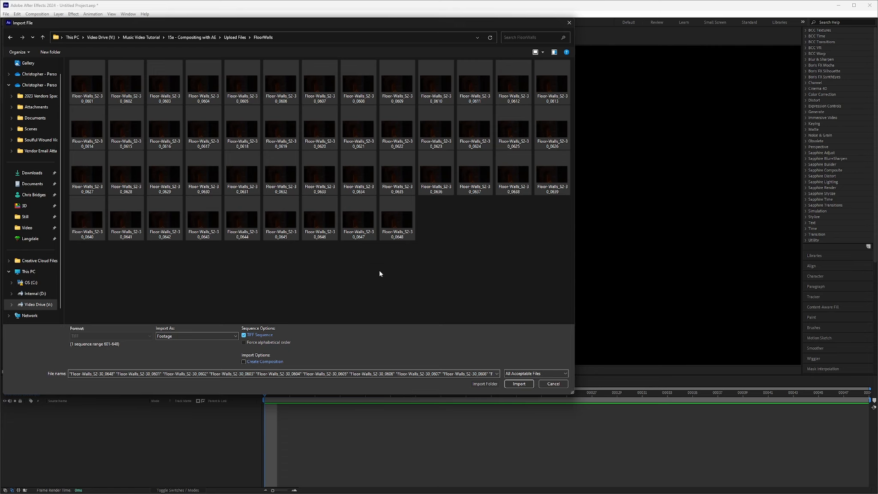
{"action": "left_click", "coordinate": [526, 383]}
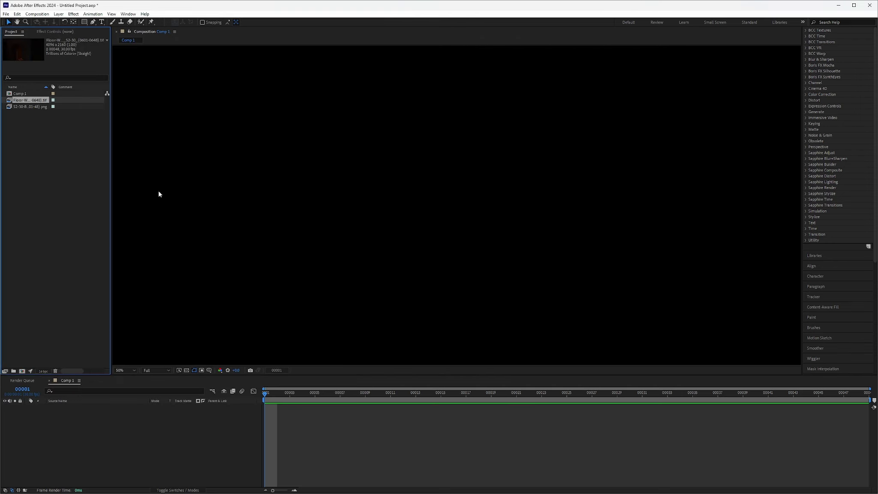
Step: Import Throne_S2-30_0601 through 0648 from the Throne folder in Upload Files without the TIFF Sequence option
{"action": "right_click", "coordinate": [34, 142]}
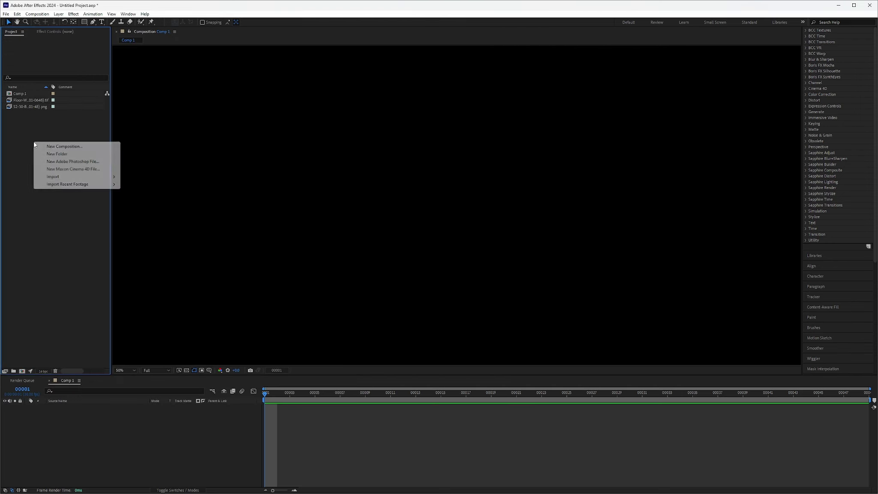
{"action": "mouse_move", "coordinate": [69, 180]}
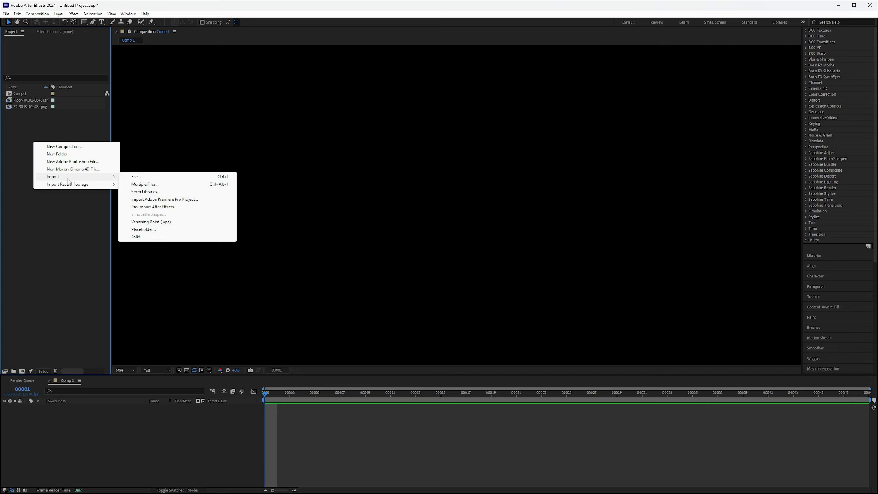
{"action": "left_click", "coordinate": [140, 177]}
{"action": "left_click", "coordinate": [229, 39]}
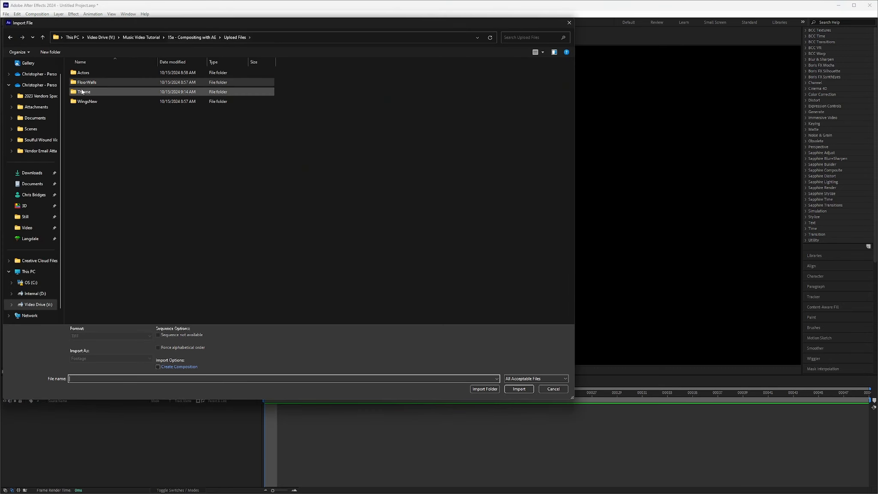
{"action": "double_click", "coordinate": [81, 91]}
{"action": "left_click", "coordinate": [85, 95]}
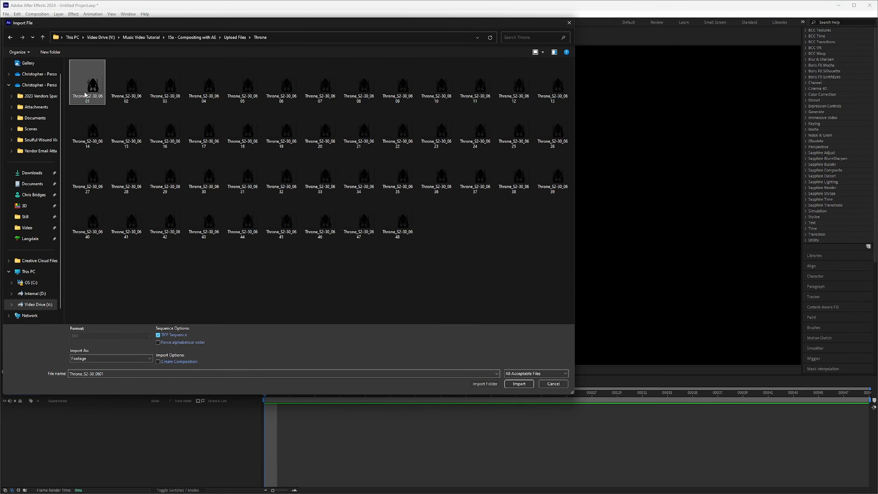
{"action": "left_click", "coordinate": [400, 223], "text": "shift"}
{"action": "left_click", "coordinate": [520, 384]}
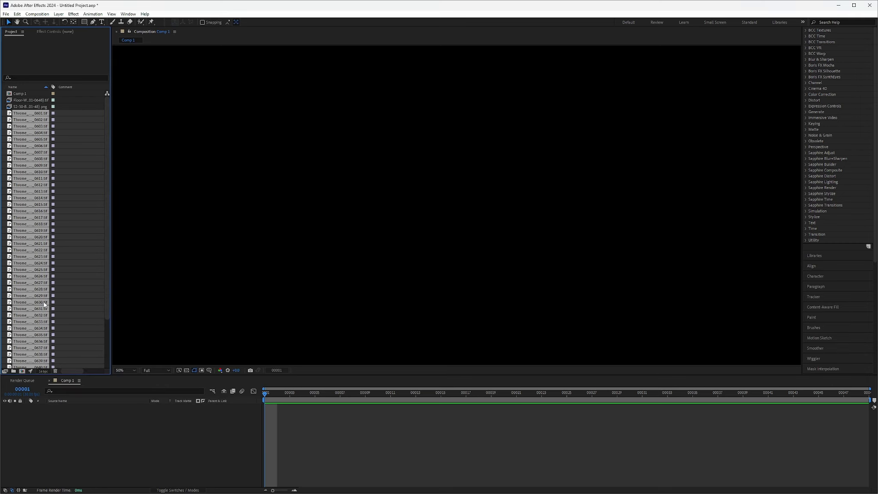
Step: Delete all the individually imported Throne TIFF stills from the project
{"action": "key", "text": "Delete"}
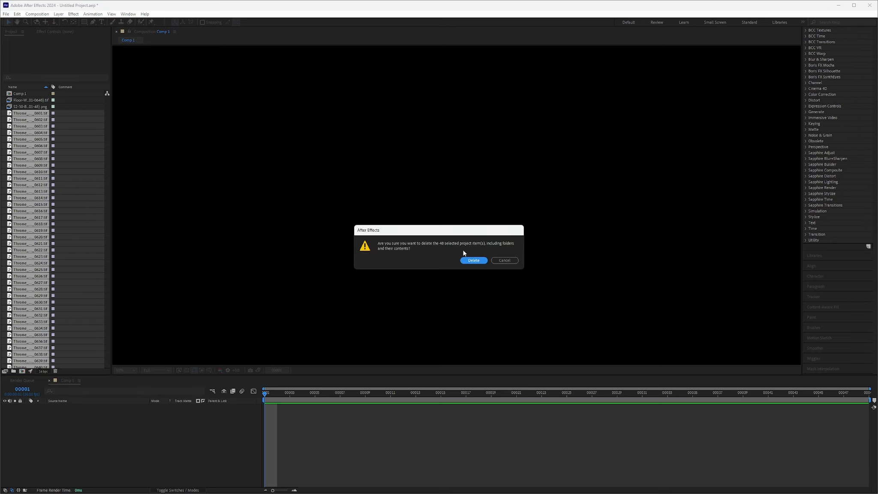
{"action": "left_click", "coordinate": [478, 261]}
Step: Import the Throne_S2-30 frames 0601 through 0648 with TIFF Sequence enabled so they come in as one clip
{"action": "right_click", "coordinate": [40, 153]}
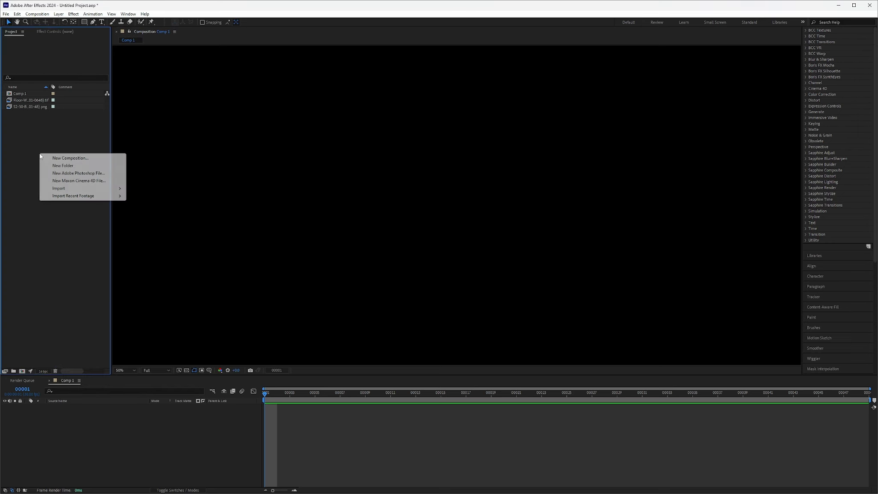
{"action": "mouse_move", "coordinate": [80, 188]}
{"action": "left_click", "coordinate": [149, 188]}
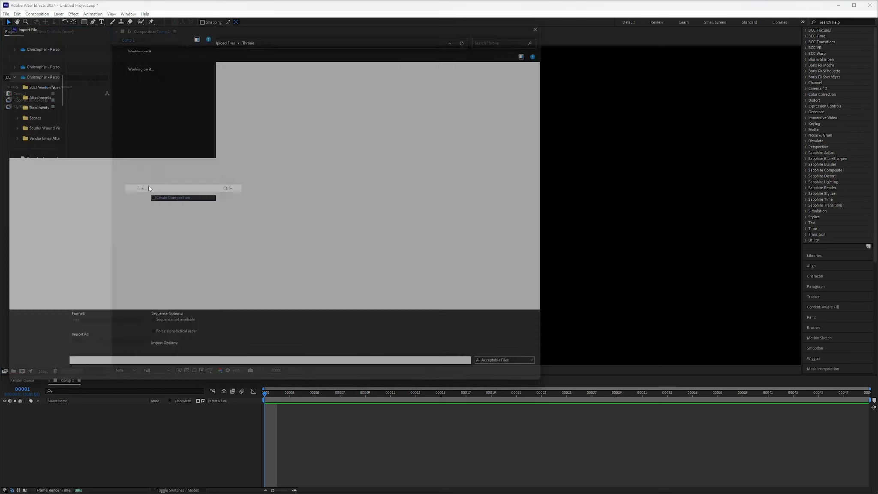
{"action": "left_click", "coordinate": [399, 221], "text": "shift"}
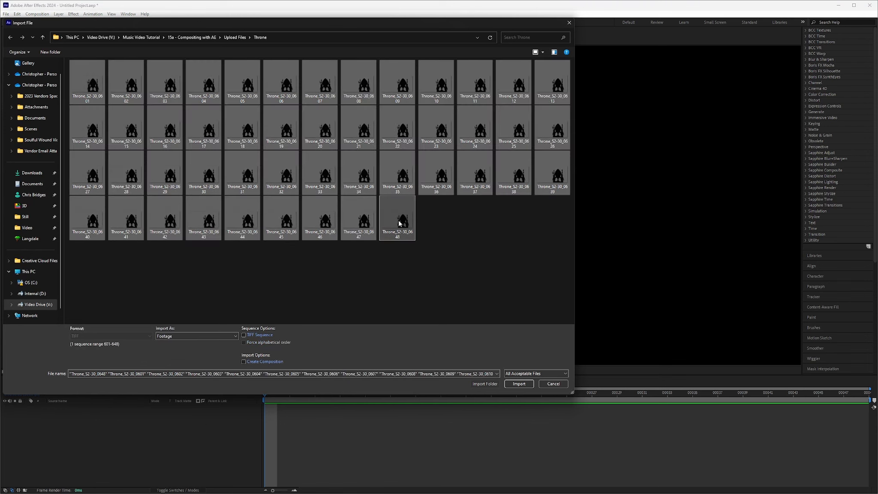
{"action": "left_click", "coordinate": [243, 334]}
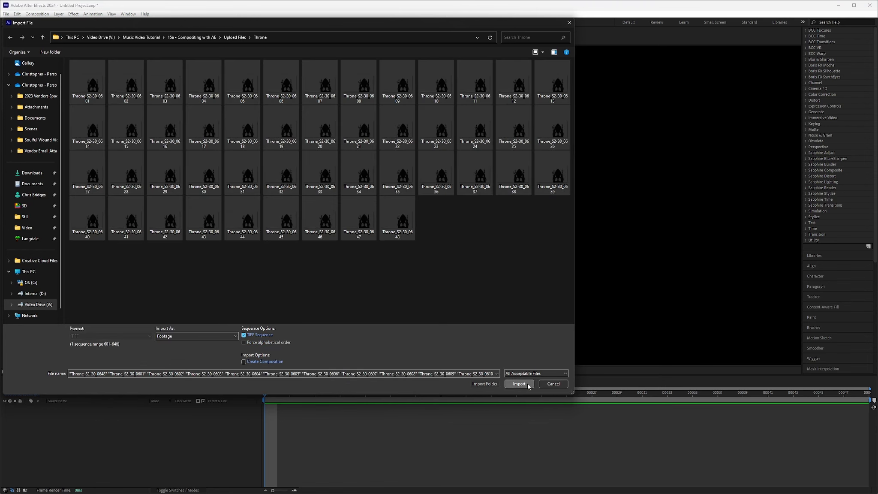
{"action": "left_click", "coordinate": [526, 384]}
Step: Import WingsNew_S2-30_0601 through 0648 from the WingsNew folder in Upload Files as a TIFF sequence
{"action": "right_click", "coordinate": [43, 153]}
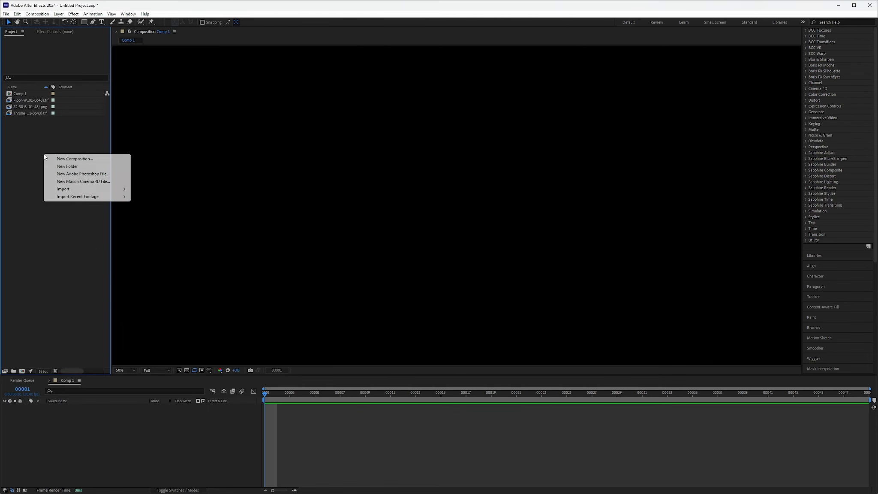
{"action": "mouse_move", "coordinate": [85, 189]}
{"action": "left_click", "coordinate": [141, 189]}
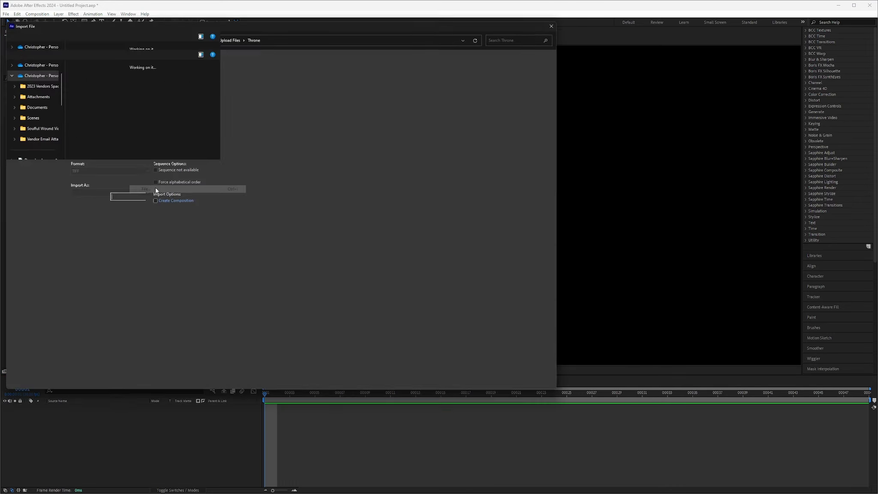
{"action": "left_click", "coordinate": [234, 37]}
{"action": "double_click", "coordinate": [87, 101]}
{"action": "left_click", "coordinate": [80, 93]}
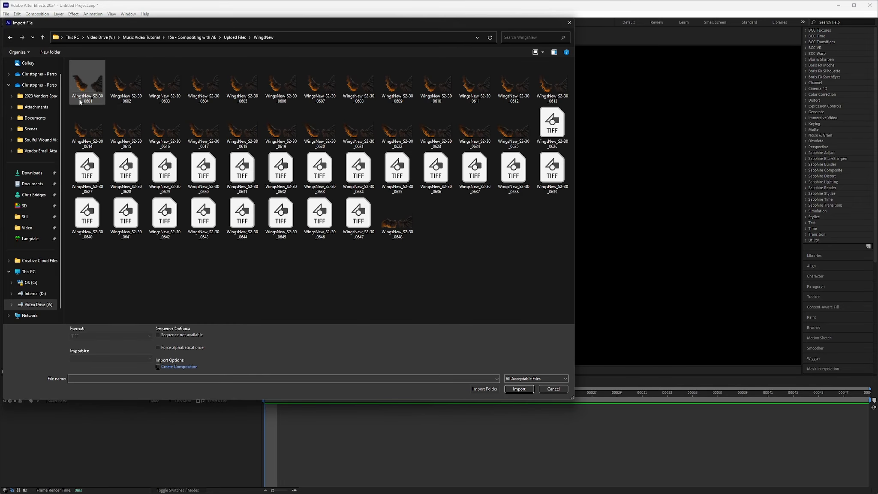
{"action": "left_click", "coordinate": [398, 227], "text": "shift"}
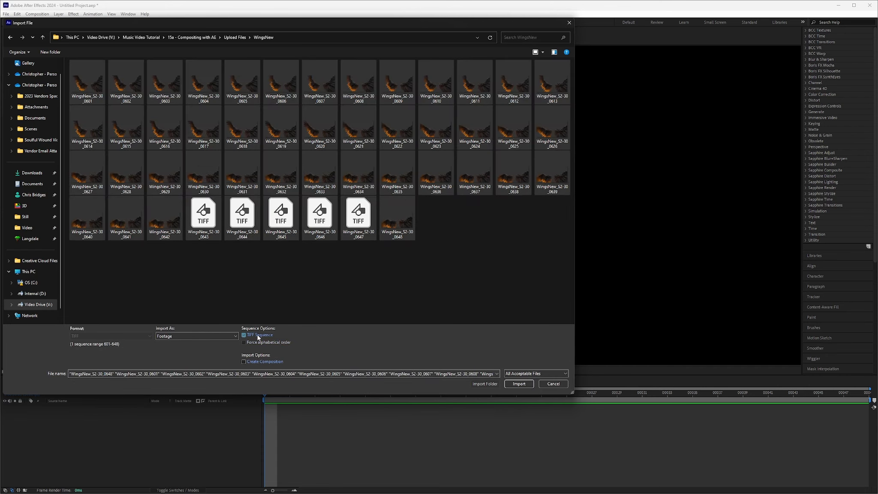
{"action": "left_click", "coordinate": [244, 334]}
{"action": "left_click", "coordinate": [518, 383]}
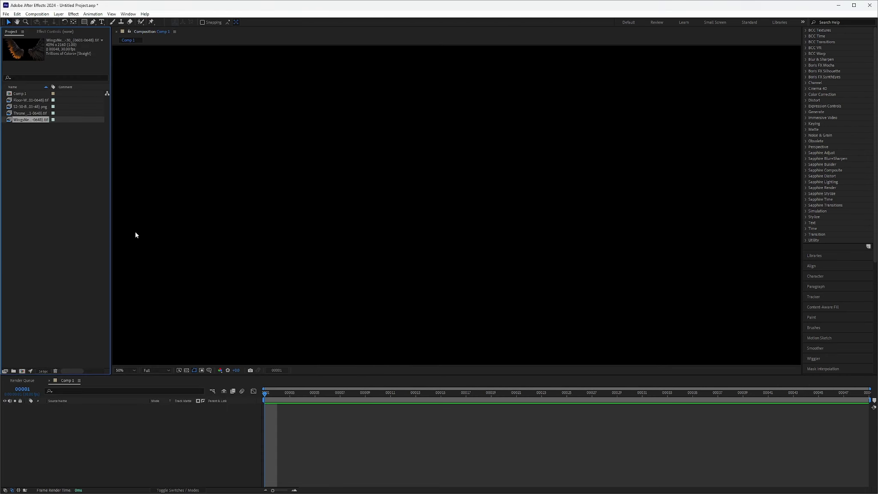
Step: Check the assumed frame rate in the main footage interpretation of the Floor-Walls sequence
{"action": "left_click", "coordinate": [21, 102]}
{"action": "right_click", "coordinate": [20, 102]}
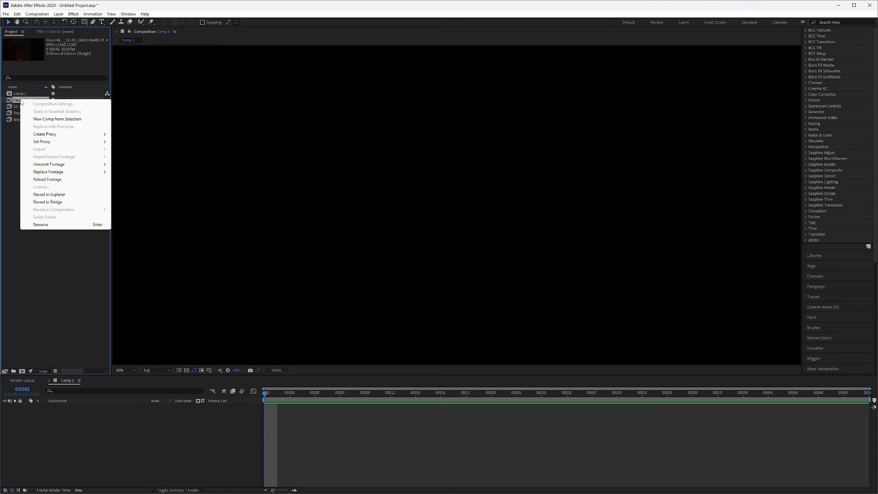
{"action": "mouse_move", "coordinate": [63, 167]}
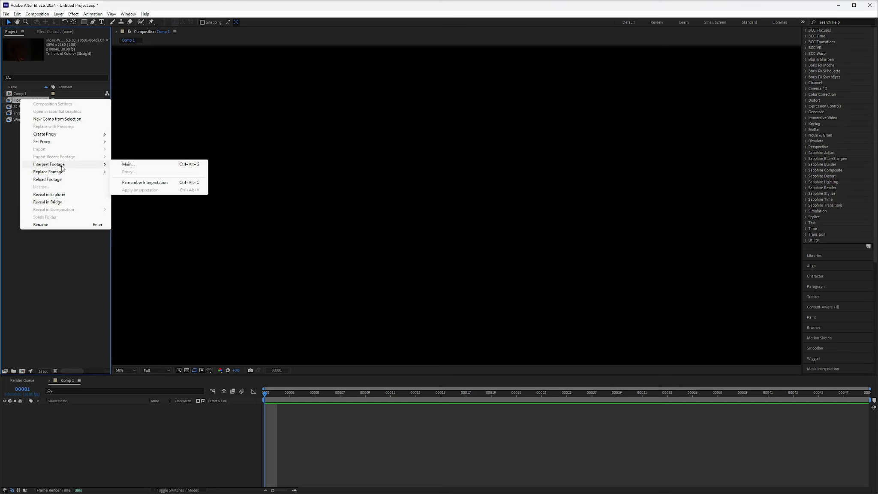
{"action": "left_click", "coordinate": [131, 165]}
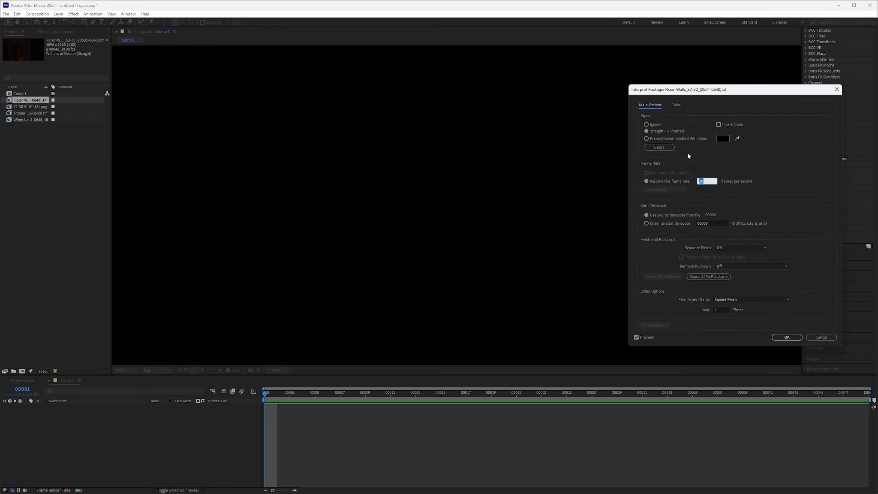
{"action": "left_click_drag", "start_coordinate": [734, 94], "coordinate": [399, 100]}
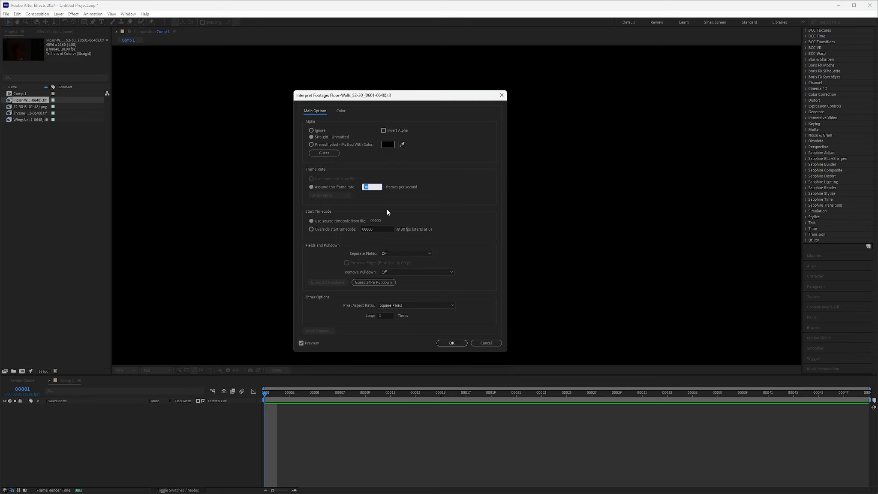
{"action": "left_click", "coordinate": [452, 343]}
Step: Check the assumed frame rate in the footage interpretation of the S2-30-Blender actor sequence
{"action": "left_click", "coordinate": [31, 106]}
{"action": "right_click", "coordinate": [31, 107]}
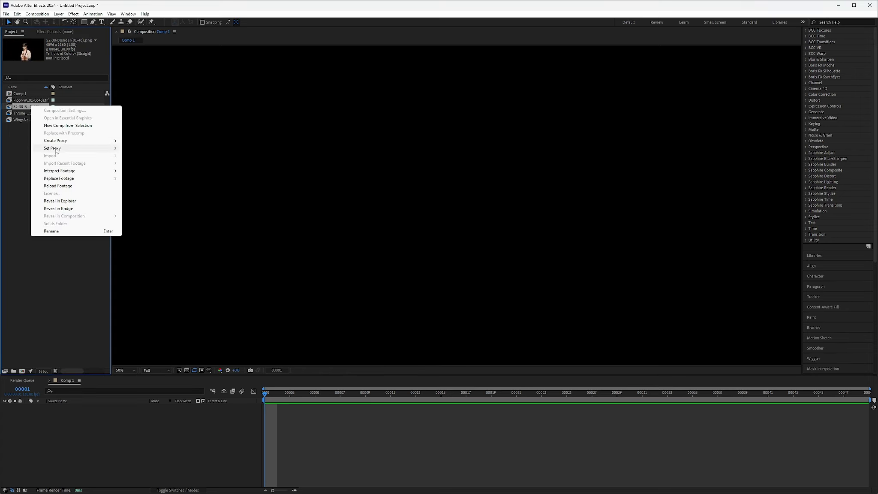
{"action": "mouse_move", "coordinate": [84, 173]}
{"action": "left_click", "coordinate": [139, 171]}
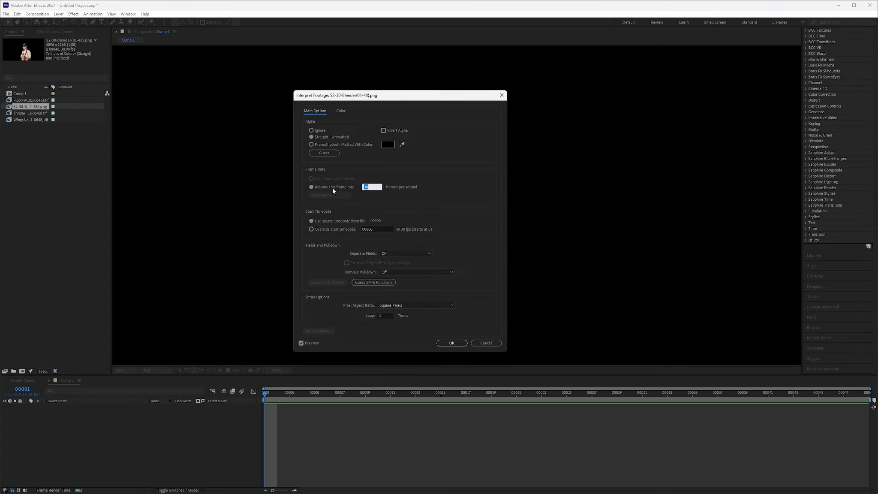
{"action": "left_click", "coordinate": [451, 343]}
Step: Check the main footage interpretation settings of the Throne sequence
{"action": "left_click", "coordinate": [31, 112]}
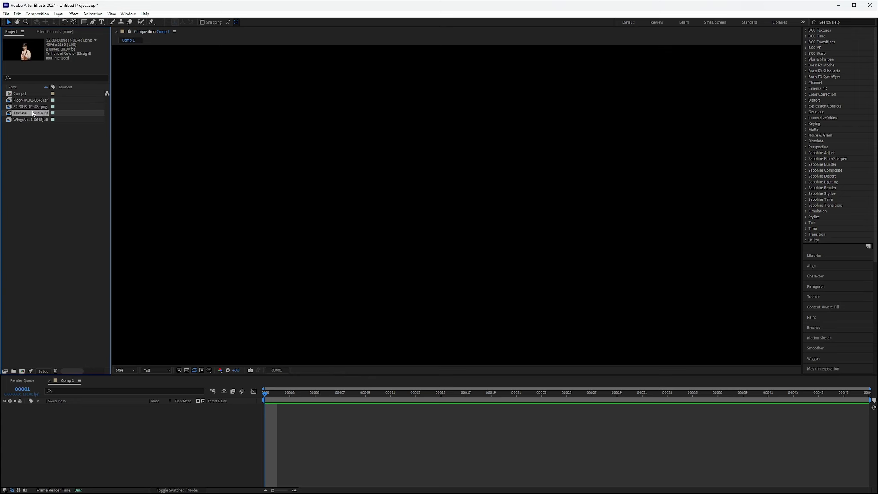
{"action": "right_click", "coordinate": [31, 113]}
{"action": "mouse_move", "coordinate": [84, 176]}
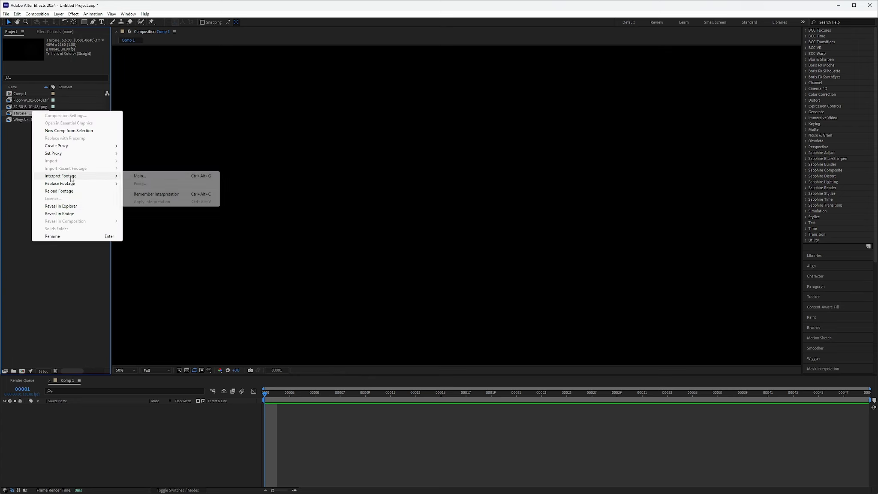
{"action": "left_click", "coordinate": [137, 175]}
{"action": "left_click", "coordinate": [451, 343]}
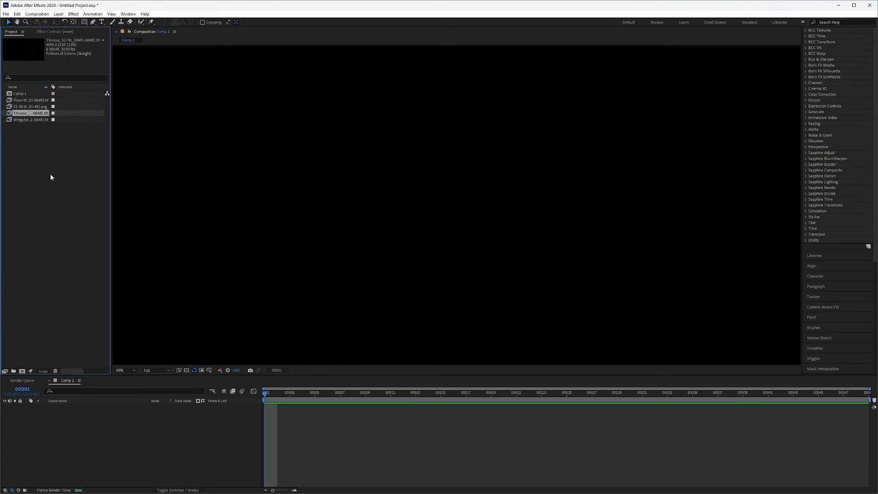
Step: Check the assumed frame rate in the WingsNew sequence's footage interpretation and leave all project items deselected
{"action": "left_click", "coordinate": [23, 119]}
{"action": "right_click", "coordinate": [23, 120]}
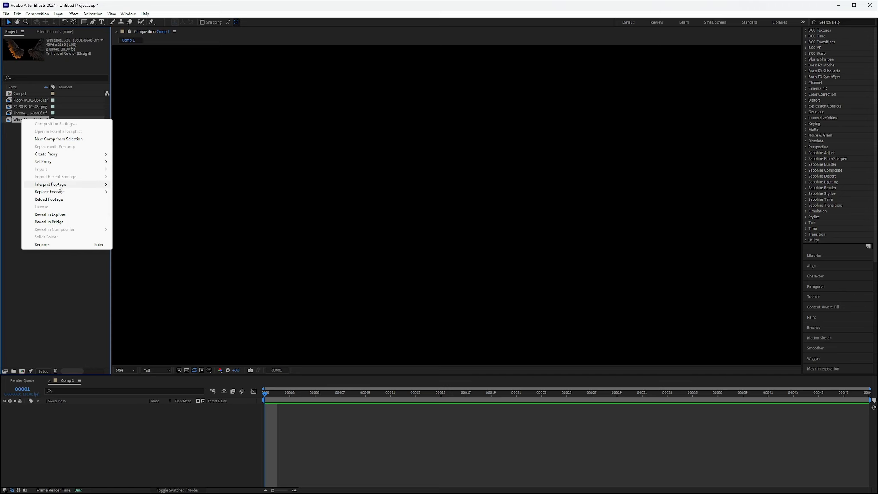
{"action": "mouse_move", "coordinate": [59, 185]}
{"action": "left_click", "coordinate": [136, 187]}
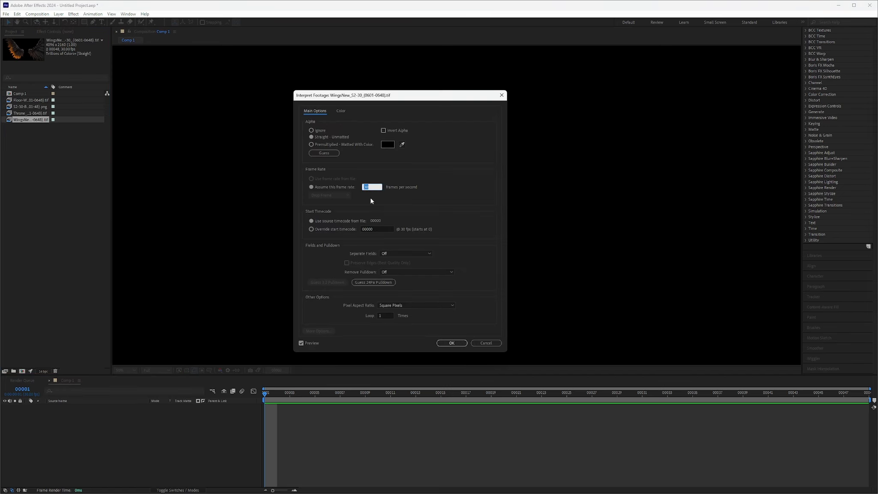
{"action": "left_click", "coordinate": [451, 343]}
{"action": "left_click", "coordinate": [45, 210]}
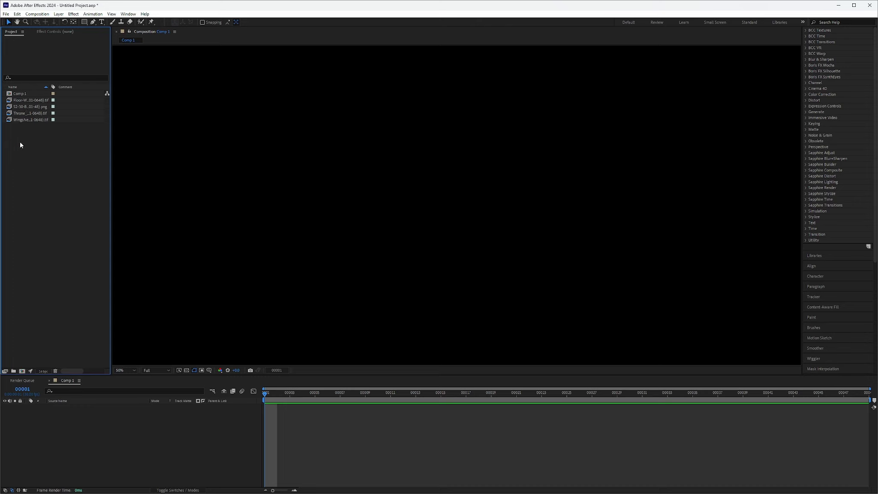
Step: Stack the sequences in Comp 1 from front to back: S2-30-Blender actor, WingsNew, Throne and Floor-Walls, and preview frame 2
{"action": "left_click", "coordinate": [34, 106]}
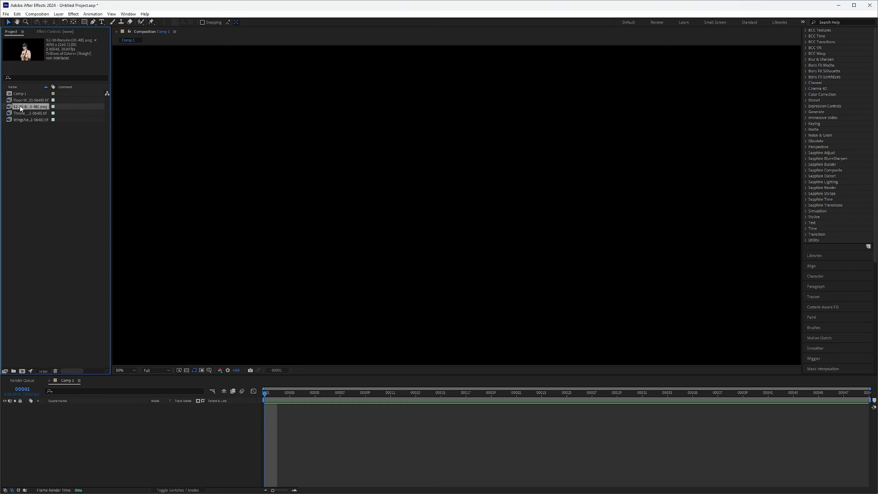
{"action": "left_click_drag", "start_coordinate": [20, 109], "coordinate": [70, 418]}
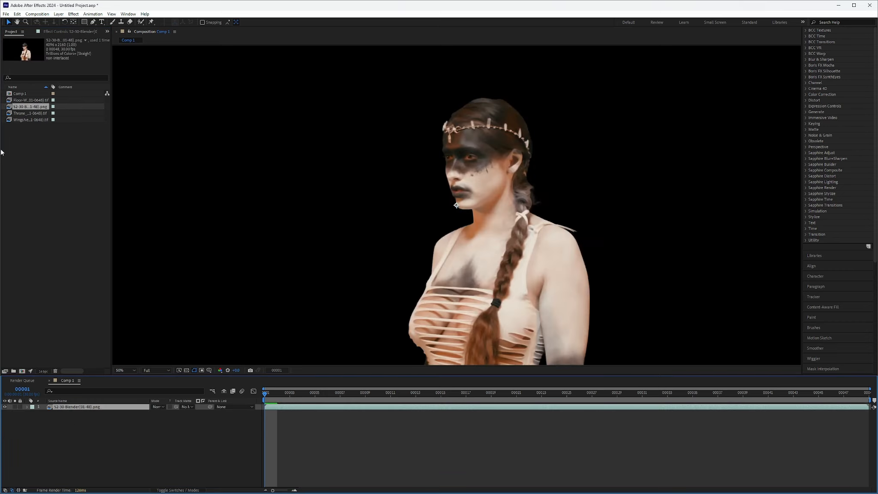
{"action": "left_click_drag", "start_coordinate": [21, 120], "coordinate": [81, 432]}
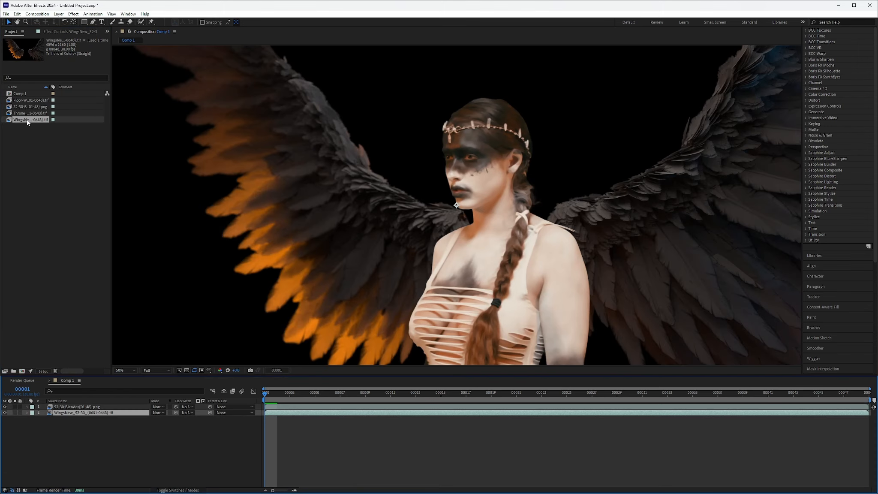
{"action": "left_click_drag", "start_coordinate": [26, 117], "coordinate": [78, 433]}
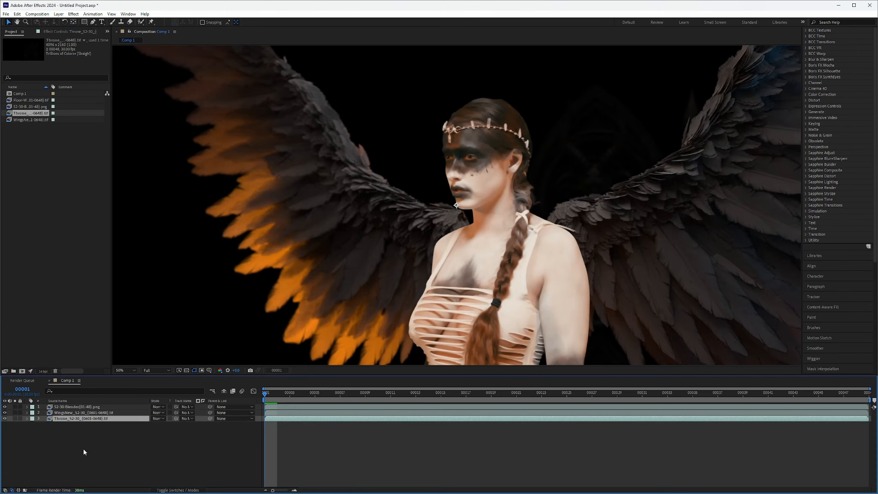
{"action": "left_click_drag", "start_coordinate": [18, 102], "coordinate": [85, 447]}
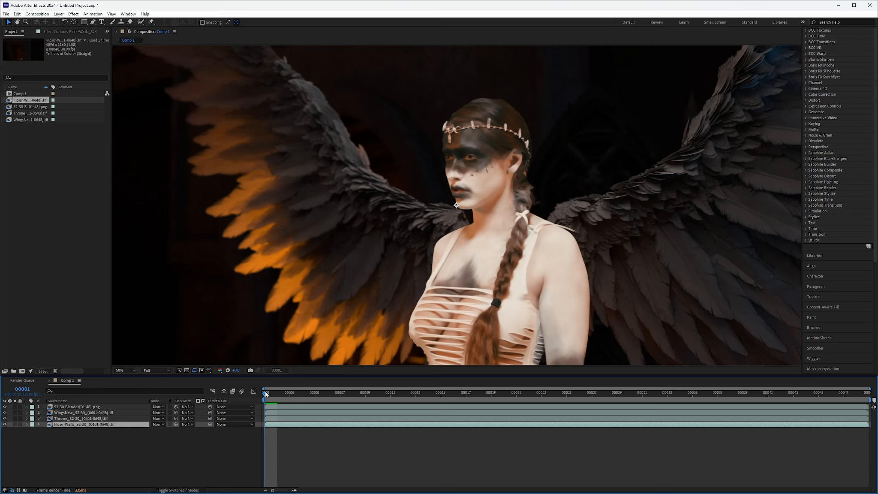
{"action": "left_click_drag", "start_coordinate": [266, 394], "coordinate": [280, 407]}
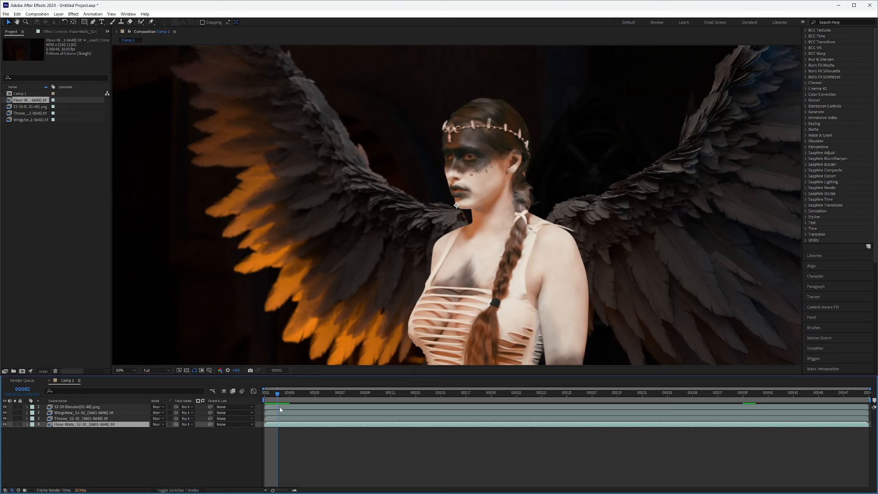
{"action": "left_click", "coordinate": [79, 447]}
Step: Show the effect controls of the S2-30-Blender actor layer and try a Levels color correction on it
{"action": "left_click", "coordinate": [60, 407]}
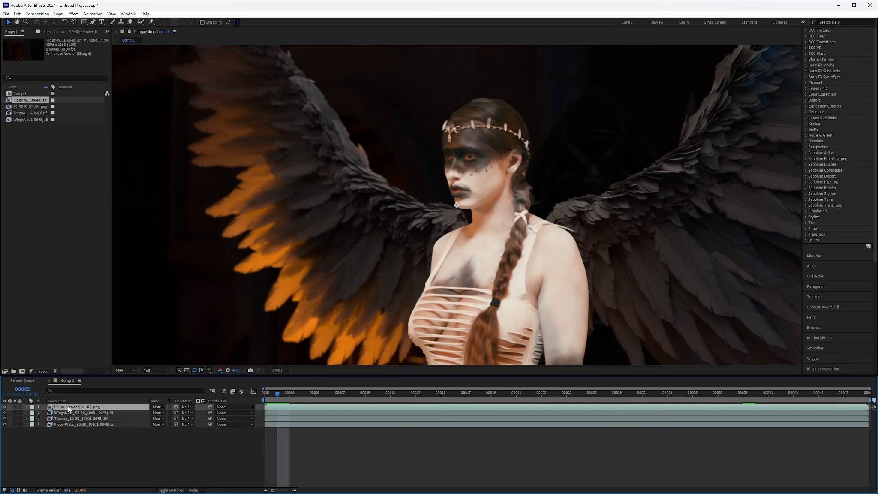
{"action": "left_click", "coordinate": [65, 31]}
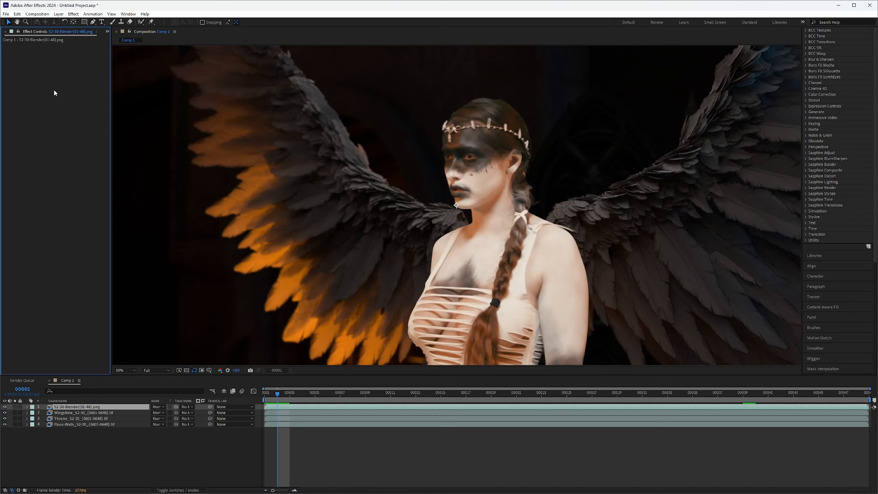
{"action": "left_click", "coordinate": [74, 13]}
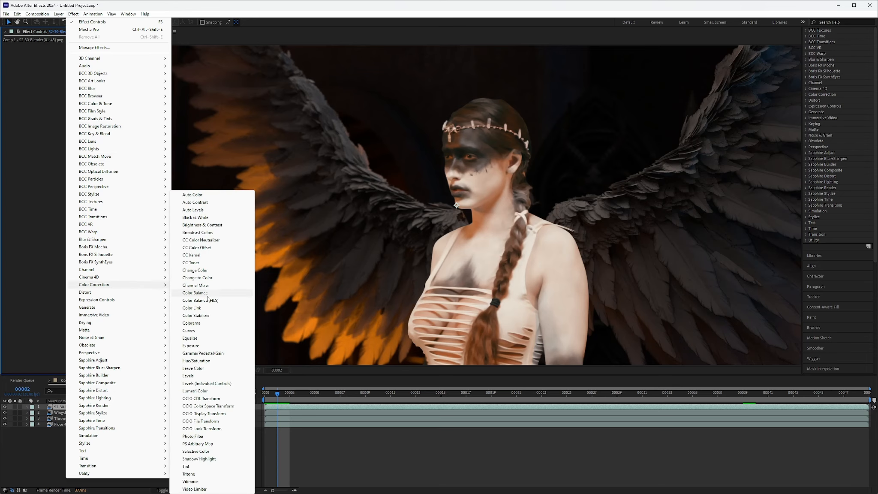
{"action": "left_click", "coordinate": [194, 377]}
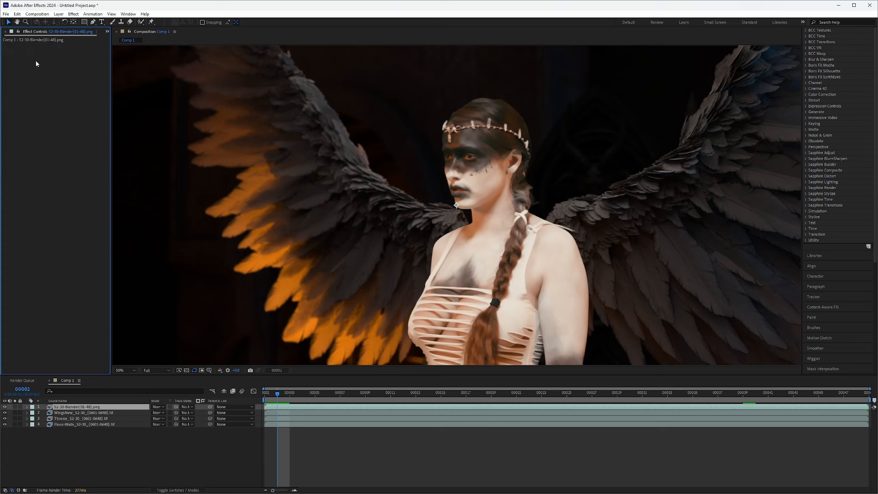
Step: Apply Curves to the actor layer and darken it by bending the RGB midtones slightly down and shifting the black point inward
{"action": "right_click", "coordinate": [40, 43]}
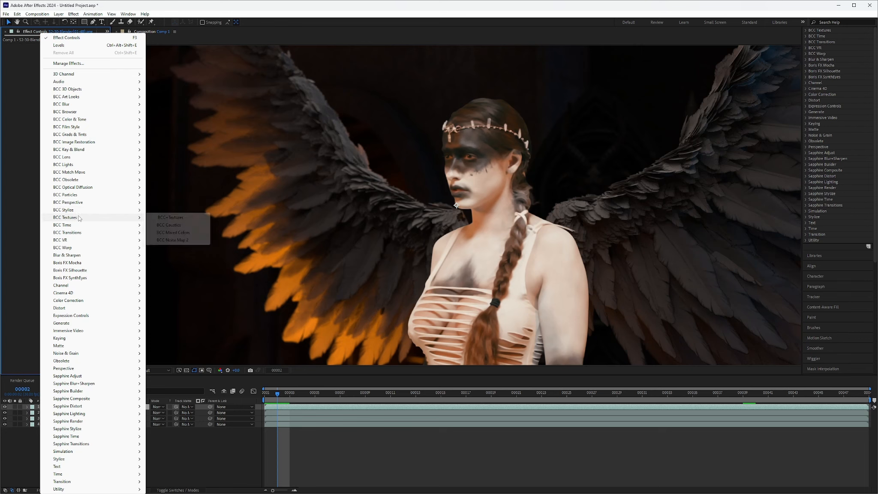
{"action": "mouse_move", "coordinate": [90, 303]}
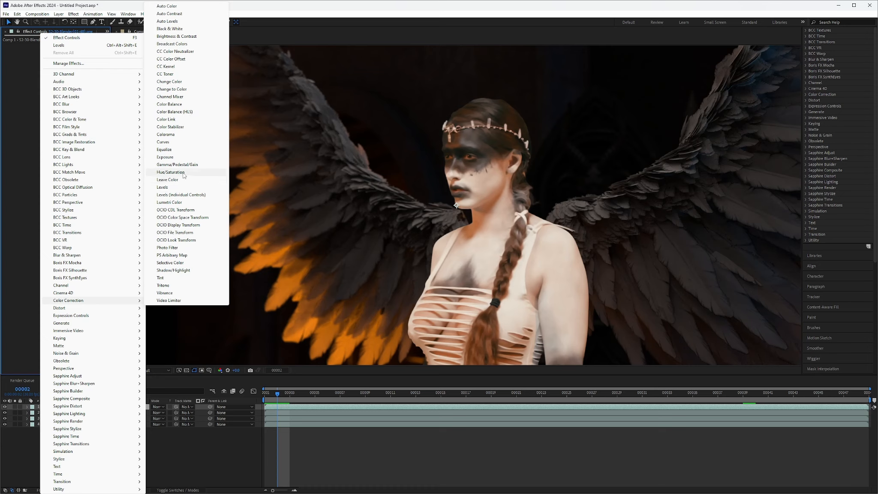
{"action": "left_click", "coordinate": [168, 142]}
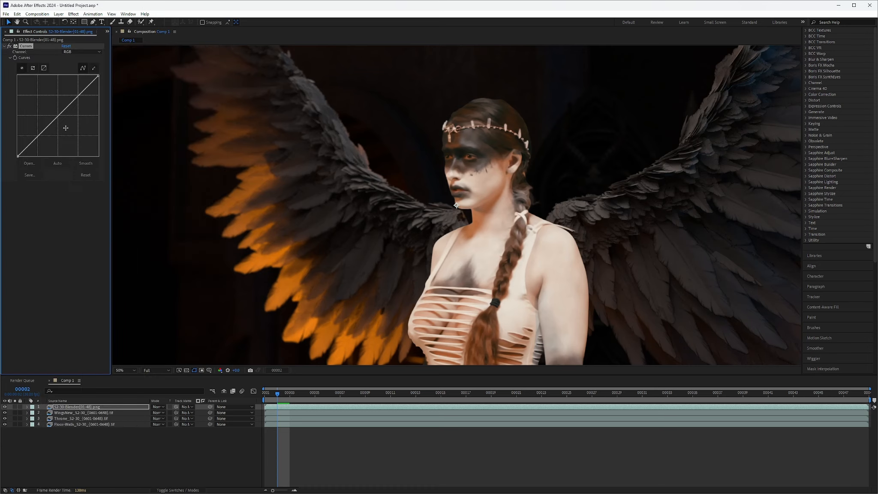
{"action": "left_click_drag", "start_coordinate": [58, 117], "coordinate": [58, 121]}
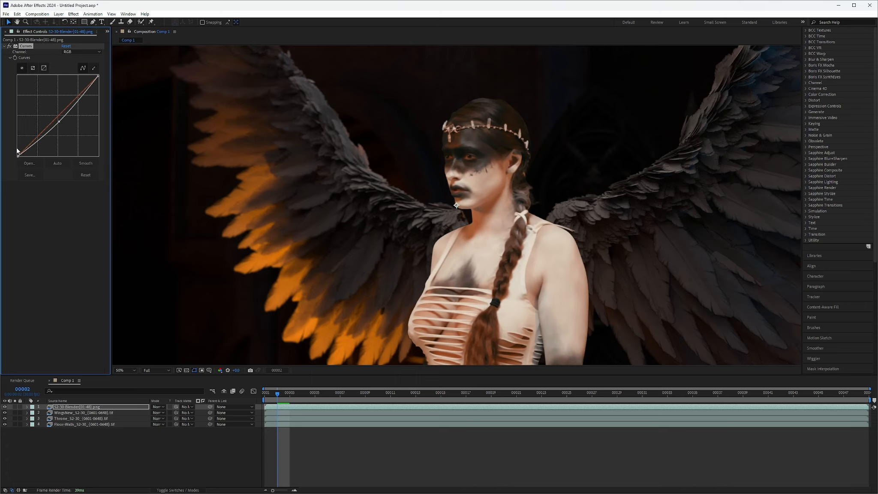
{"action": "mouse_move", "coordinate": [18, 156]}
{"action": "left_mouse_down"}
{"action": "mouse_move", "coordinate": [18, 148]}
{"action": "mouse_move", "coordinate": [24, 161]}
{"action": "left_mouse_up"}
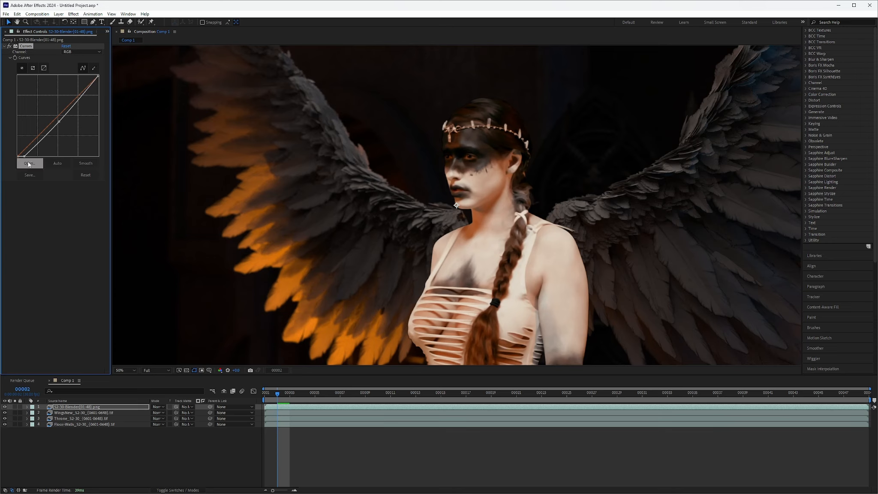
{"action": "left_click_drag", "start_coordinate": [59, 122], "coordinate": [63, 119]}
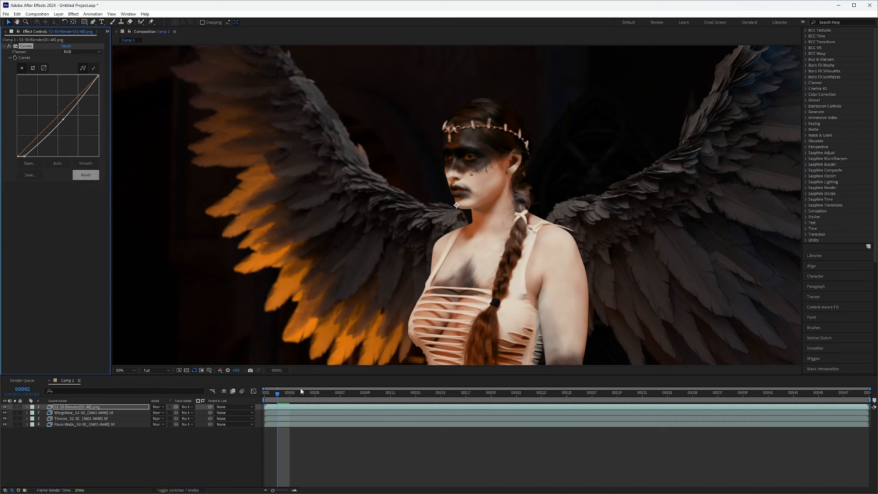
Step: Preview the graded actor at frame 9 and set the composition's preview resolution to Third
{"action": "left_click_drag", "start_coordinate": [279, 396], "coordinate": [365, 397]}
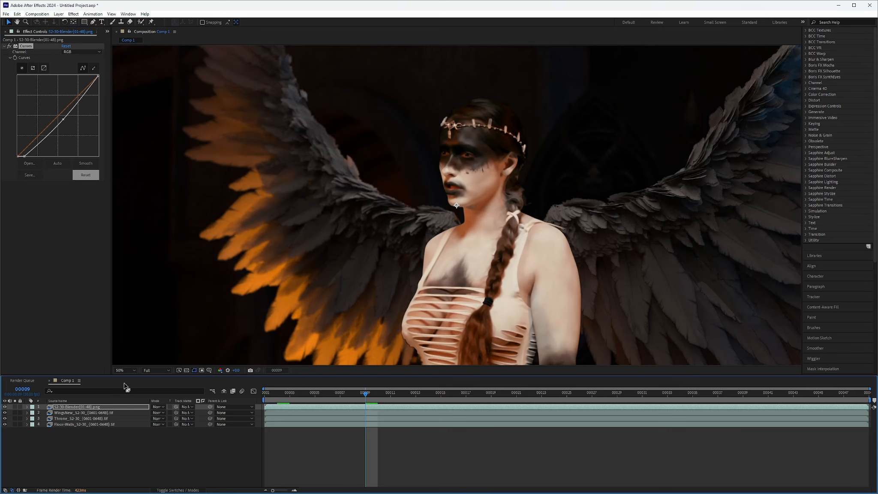
{"action": "left_click", "coordinate": [152, 370]}
{"action": "left_click", "coordinate": [160, 401]}
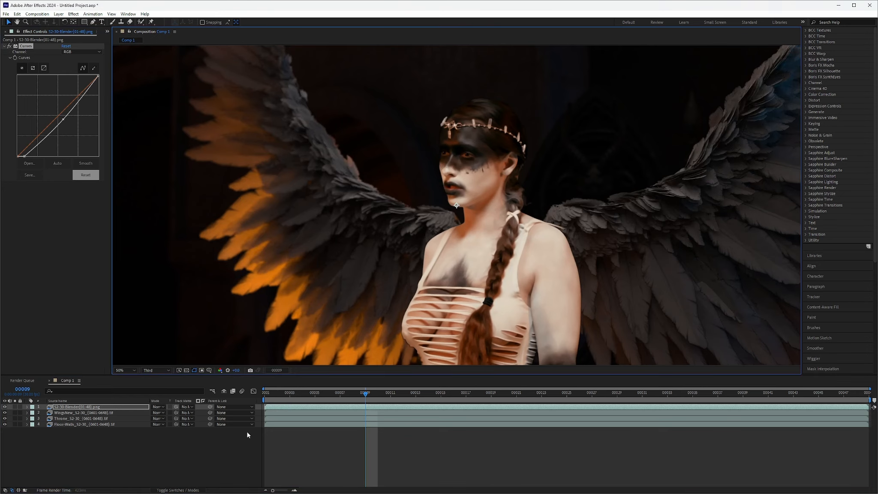
Step: Scrub through the composition to examine the actor against the wings and background, returning to frame 1
{"action": "left_click_drag", "start_coordinate": [367, 392], "coordinate": [655, 396]}
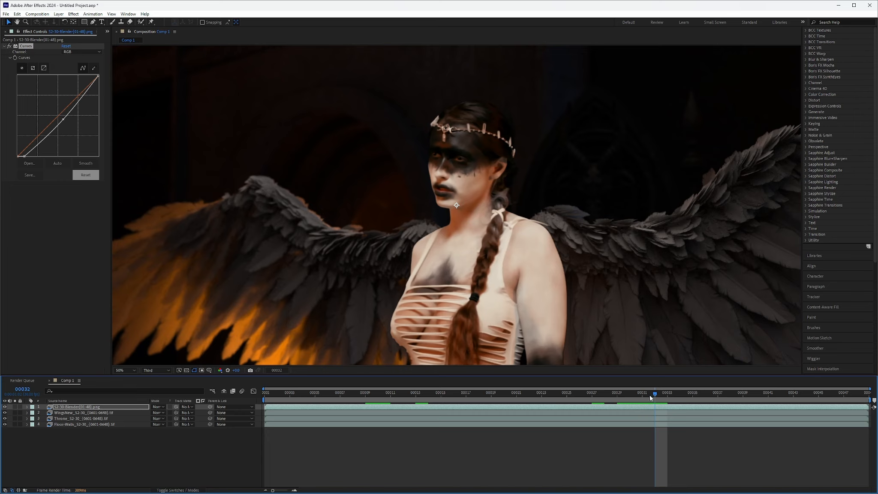
{"action": "mouse_move", "coordinate": [651, 398]}
{"action": "left_mouse_down"}
{"action": "mouse_move", "coordinate": [667, 399]}
{"action": "mouse_move", "coordinate": [604, 397]}
{"action": "mouse_move", "coordinate": [657, 396]}
{"action": "left_mouse_up"}
{"action": "left_click_drag", "start_coordinate": [659, 403], "coordinate": [620, 425]}
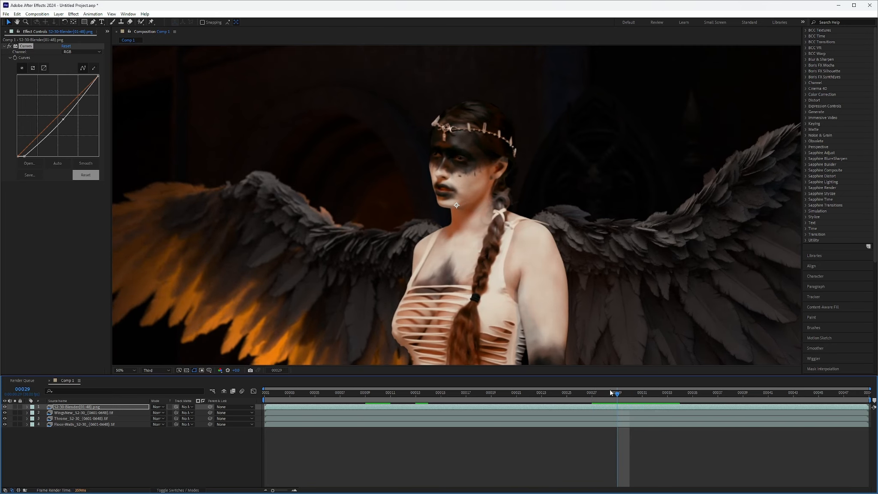
{"action": "left_click_drag", "start_coordinate": [622, 397], "coordinate": [262, 407]}
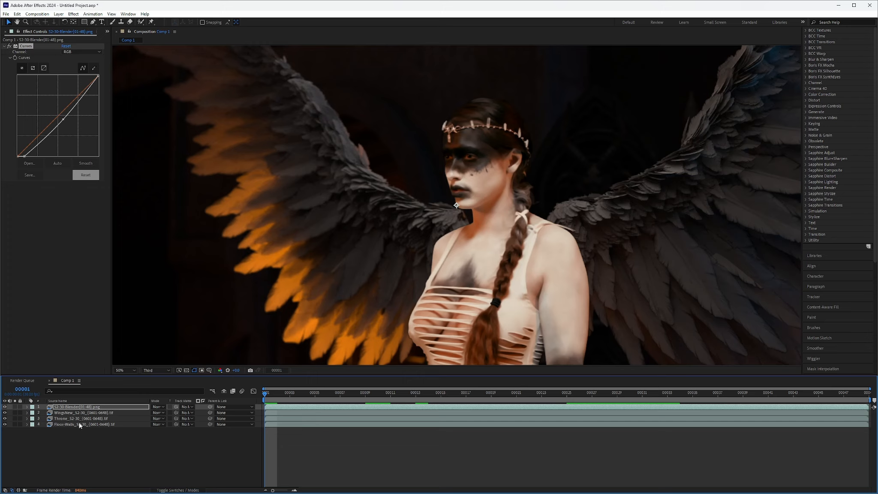
Step: Find the blur effects and apply Fast Box Blur to the WingsNew layer
{"action": "left_click", "coordinate": [66, 413]}
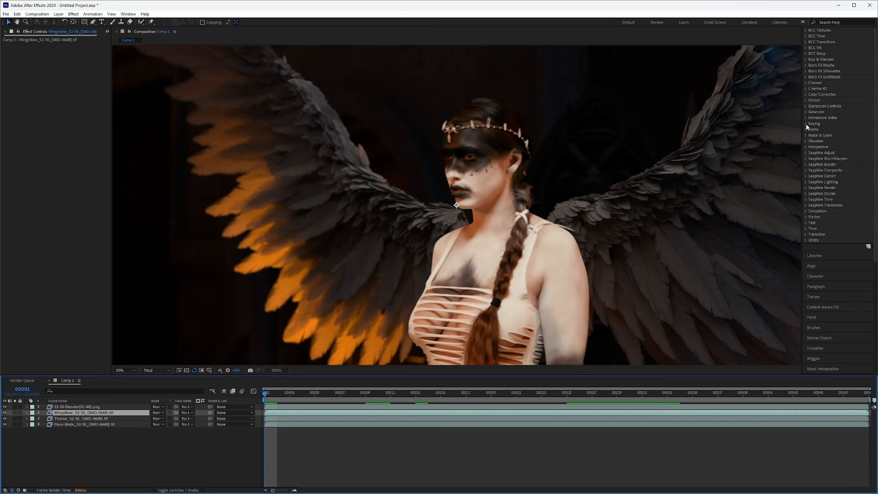
{"action": "left_click_drag", "start_coordinate": [803, 123], "coordinate": [733, 127]}
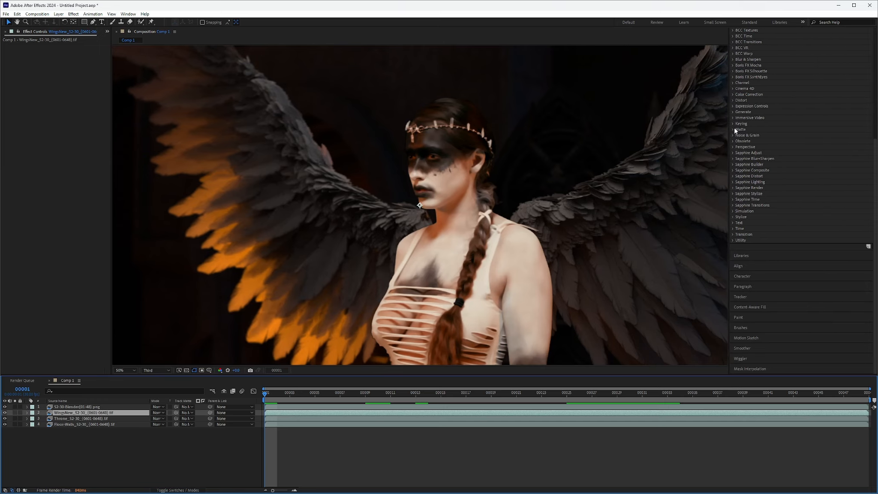
{"action": "scroll", "coordinate": [770, 80], "scroll_direction": "up", "scroll_amount": 4}
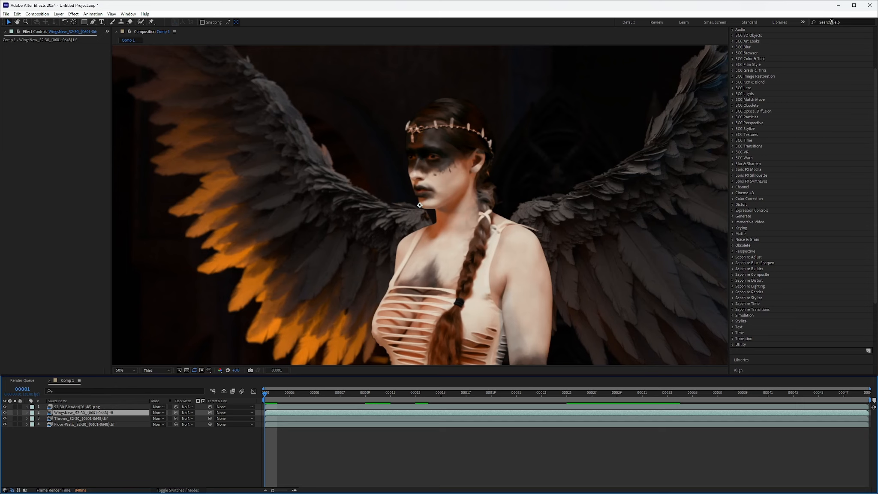
{"action": "scroll", "coordinate": [800, 100], "scroll_direction": "up", "scroll_amount": 2}
{"action": "left_click", "coordinate": [767, 70]}
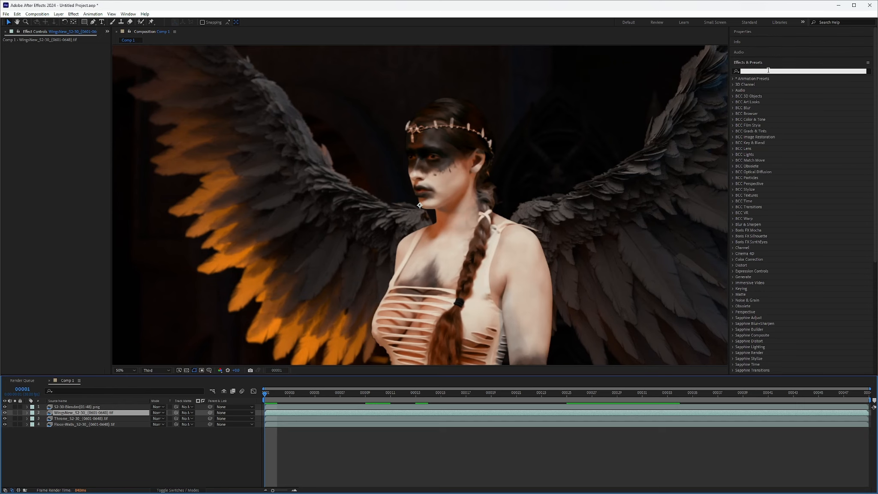
{"action": "type", "text": "blur"}
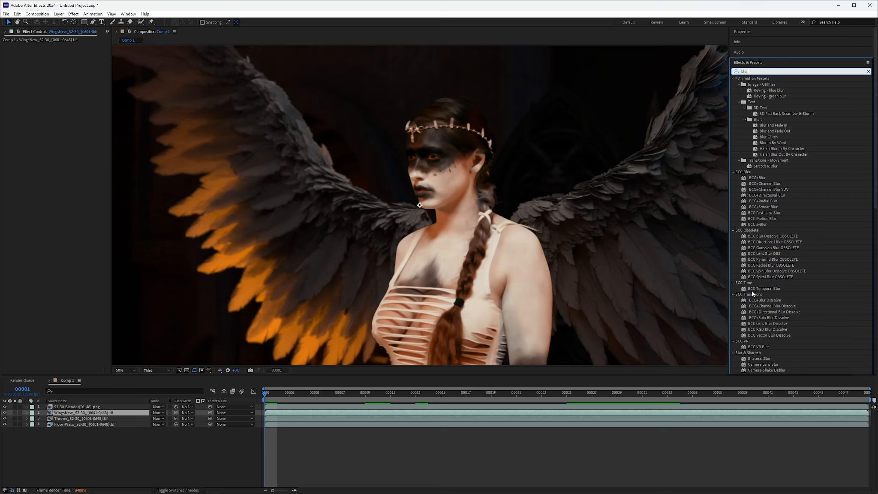
{"action": "scroll", "coordinate": [752, 291], "scroll_direction": "down", "scroll_amount": 3}
{"action": "scroll", "coordinate": [755, 307], "scroll_direction": "down", "scroll_amount": 2}
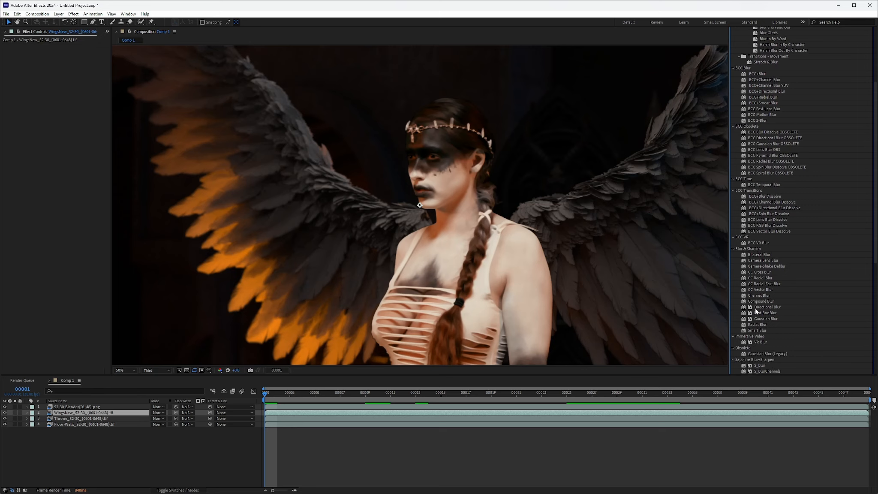
{"action": "scroll", "coordinate": [755, 307], "scroll_direction": "down", "scroll_amount": 2}
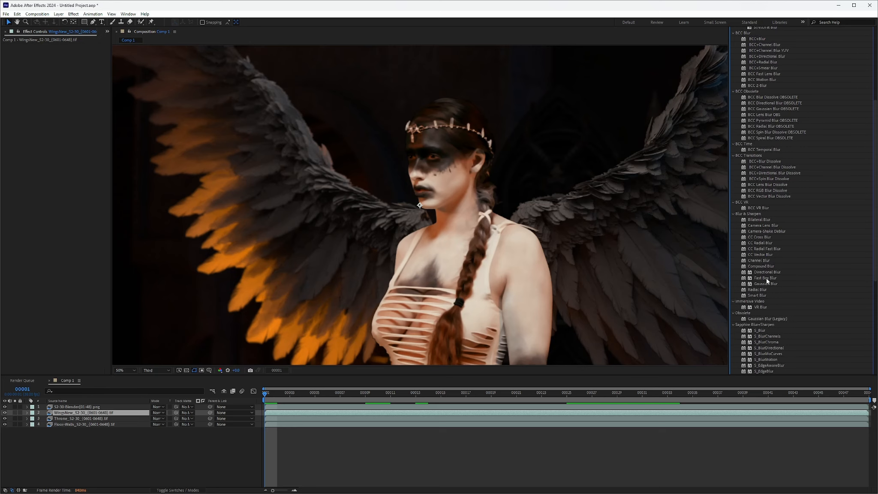
{"action": "left_click_drag", "start_coordinate": [766, 278], "coordinate": [42, 100]}
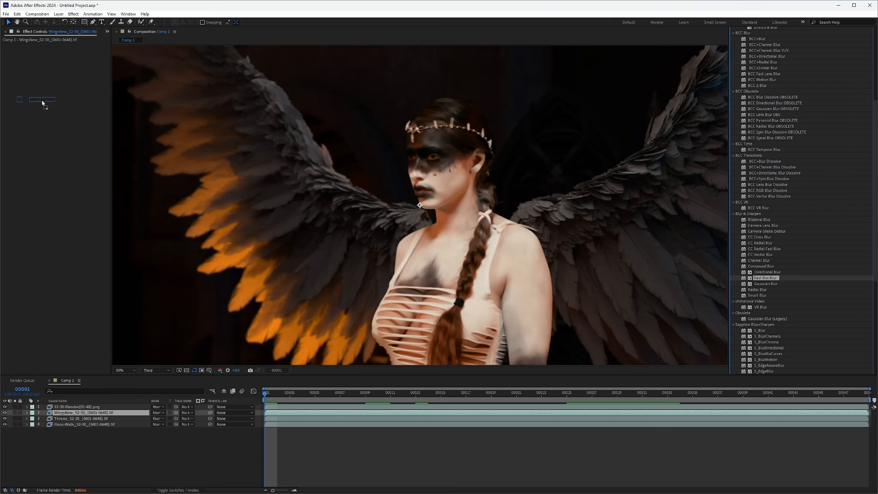
Step: Try a Fast Box Blur radius of 2 on the wings, refine the radius, and preview the softened feathers
{"action": "left_click", "coordinate": [64, 52]}
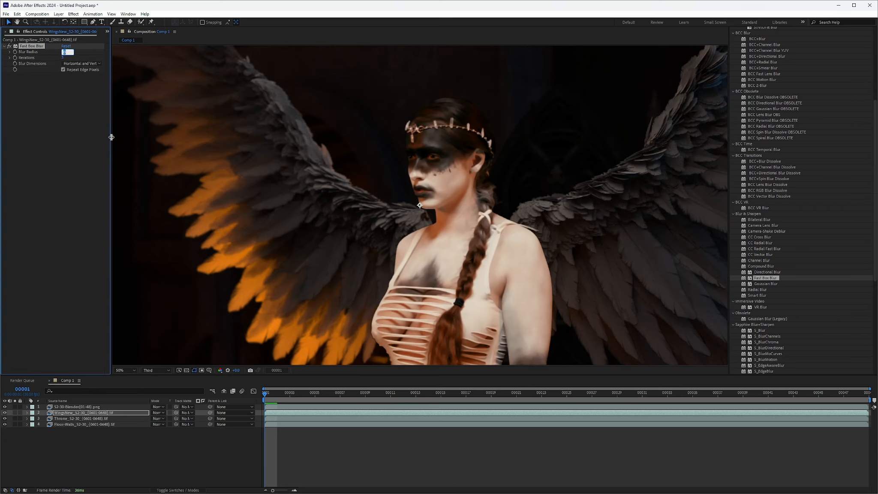
{"action": "type", "text": "2"}
{"action": "key", "text": "Return"}
{"action": "left_click", "coordinate": [64, 52]}
{"action": "key", "text": "Return"}
{"action": "left_click_drag", "start_coordinate": [267, 394], "coordinate": [268, 417]}
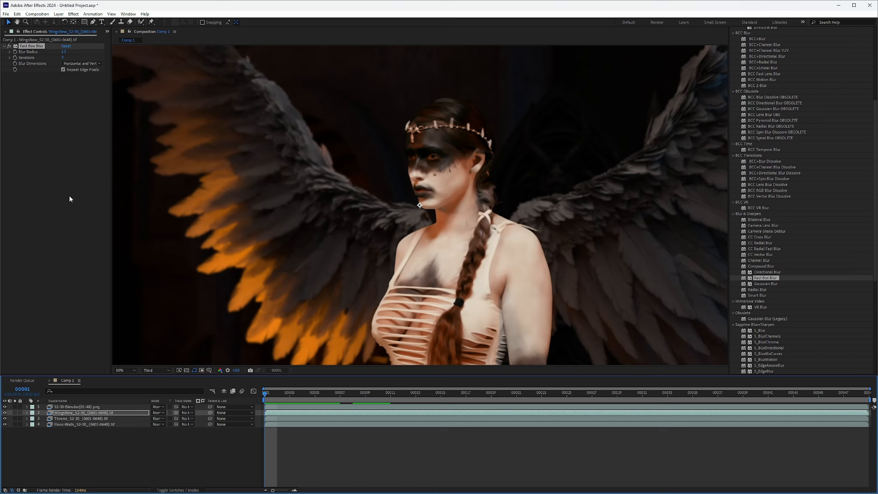
Step: Try a Curves correction on the Floor-Walls layer, remove the effect, and preview the composite
{"action": "left_click", "coordinate": [71, 423]}
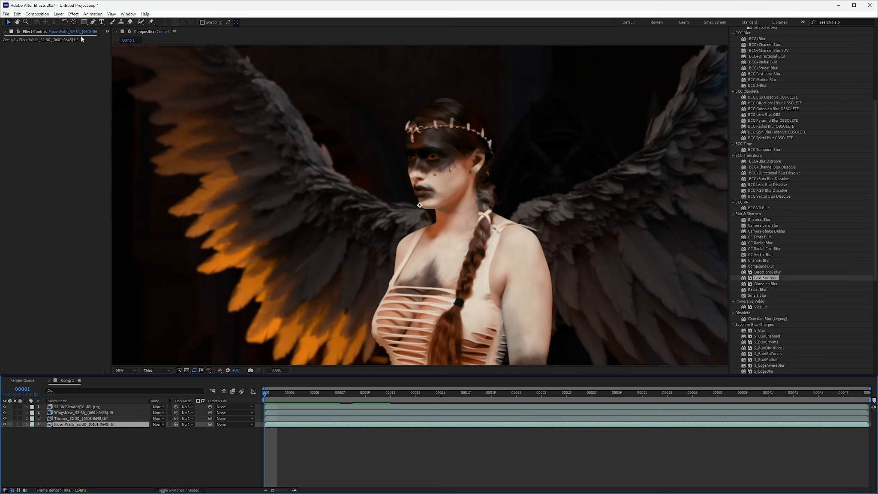
{"action": "left_click", "coordinate": [73, 14]}
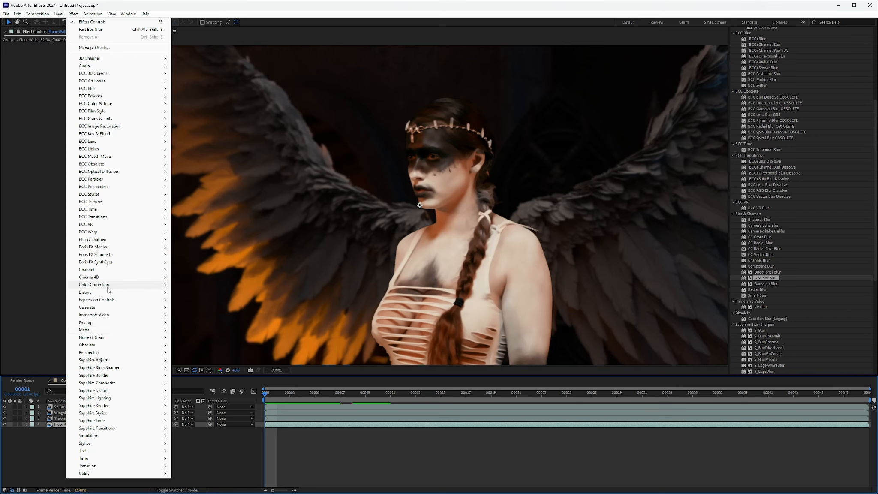
{"action": "mouse_move", "coordinate": [109, 287]}
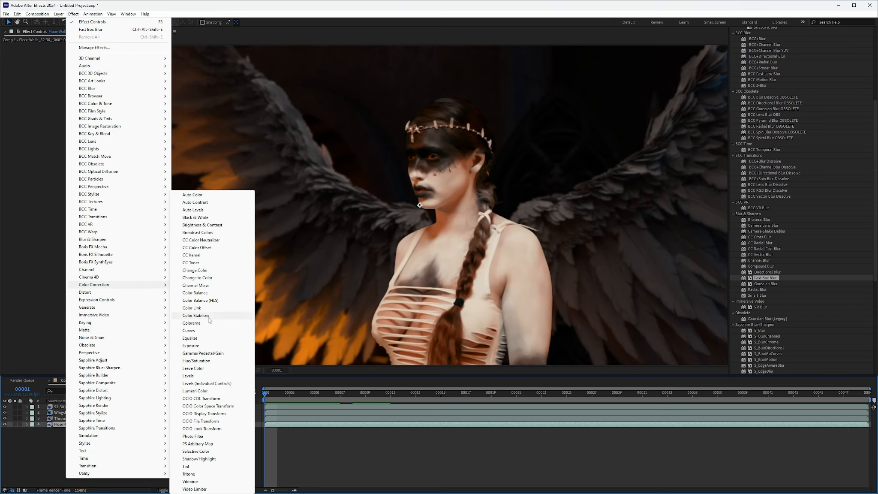
{"action": "left_click", "coordinate": [188, 330]}
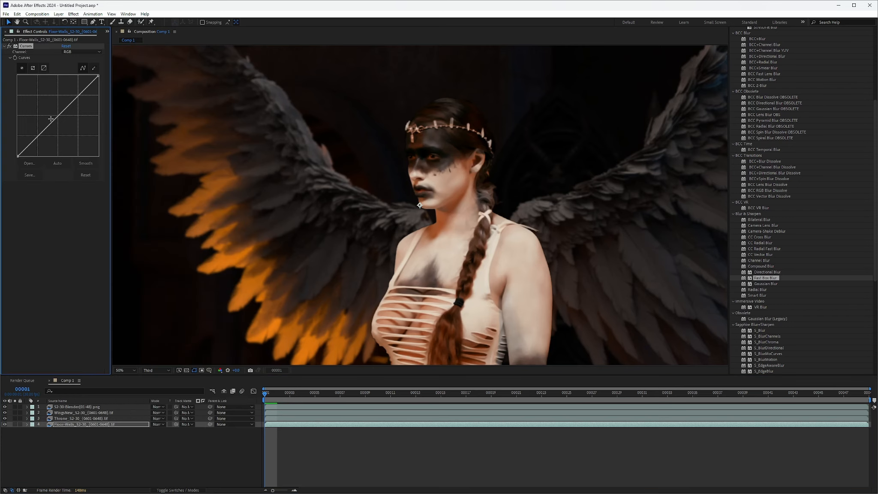
{"action": "left_click_drag", "start_coordinate": [53, 120], "coordinate": [52, 121]}
{"action": "key", "text": "Delete"}
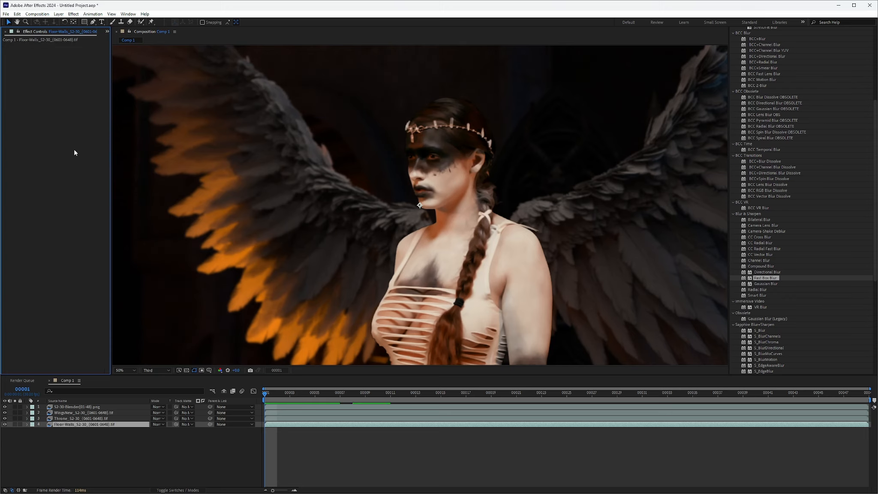
{"action": "left_click_drag", "start_coordinate": [265, 394], "coordinate": [269, 424]}
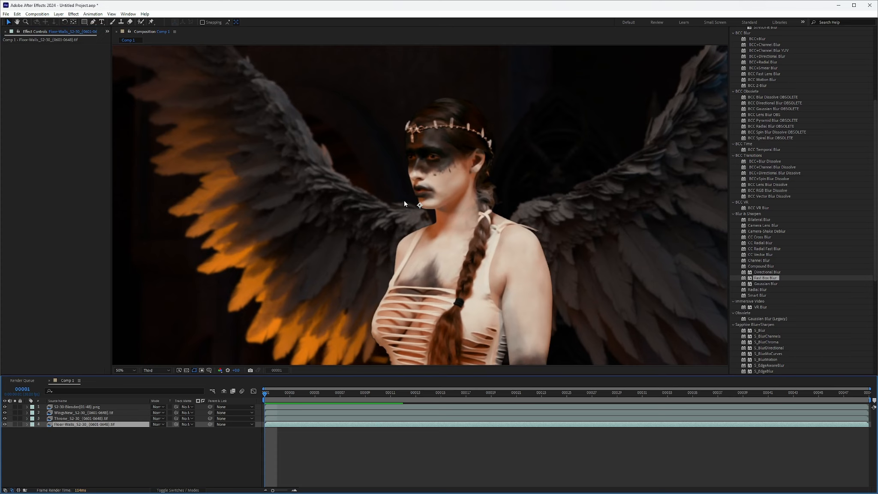
Step: Create a new adjustment layer above all other layers in Comp 1
{"action": "left_click", "coordinate": [72, 457]}
{"action": "right_click", "coordinate": [71, 464]}
{"action": "mouse_move", "coordinate": [122, 378]}
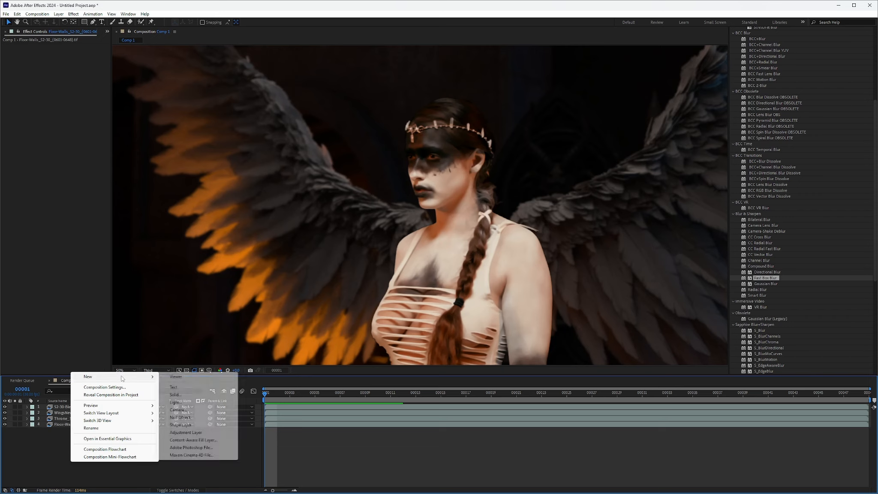
{"action": "left_click", "coordinate": [195, 433]}
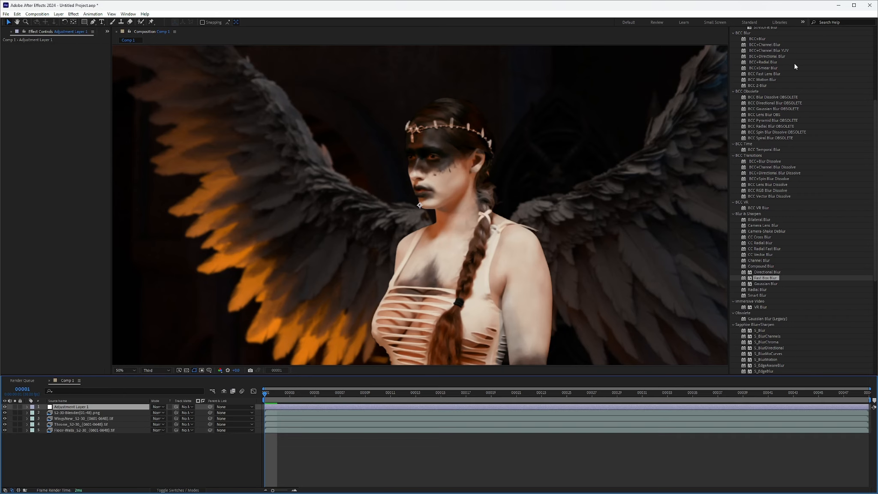
Step: Find the flare effects and apply the Generate Lens Flare to the adjustment layer
{"action": "scroll", "coordinate": [801, 143], "scroll_direction": "up", "scroll_amount": 5}
{"action": "left_click", "coordinate": [761, 70]}
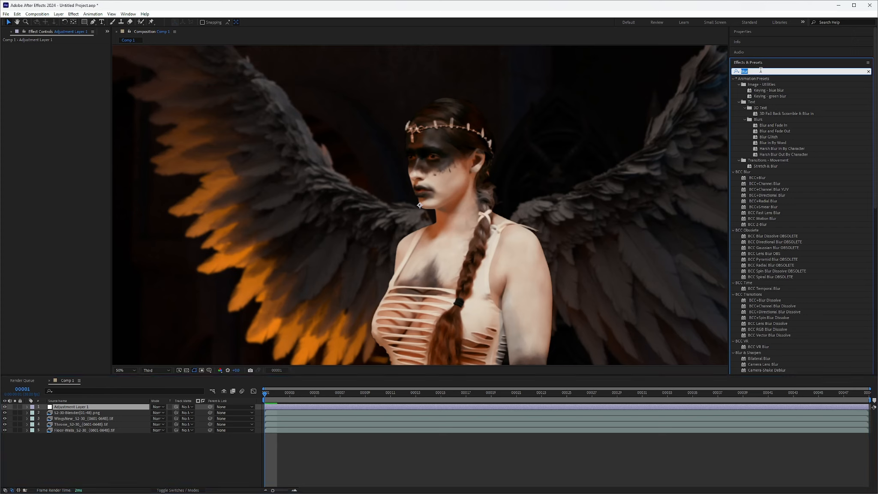
{"action": "type", "text": "flare"}
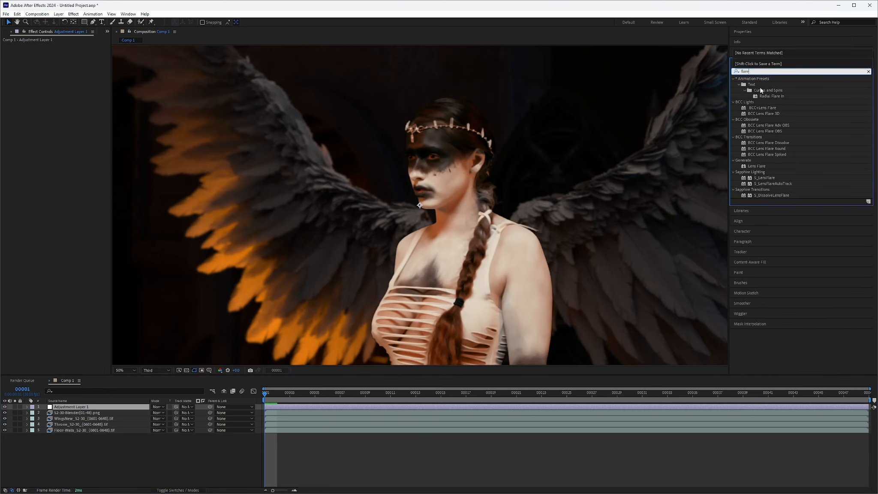
{"action": "left_click_drag", "start_coordinate": [754, 167], "coordinate": [59, 125]}
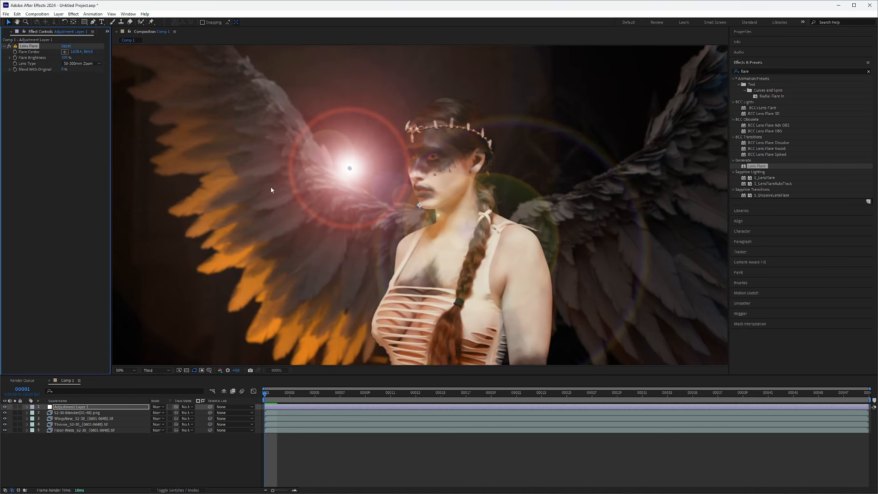
Step: Place the flare center over the glowing lower feathers, raise Blend With Original to about 30%, and preview the flare
{"action": "left_click_drag", "start_coordinate": [350, 168], "coordinate": [248, 316]}
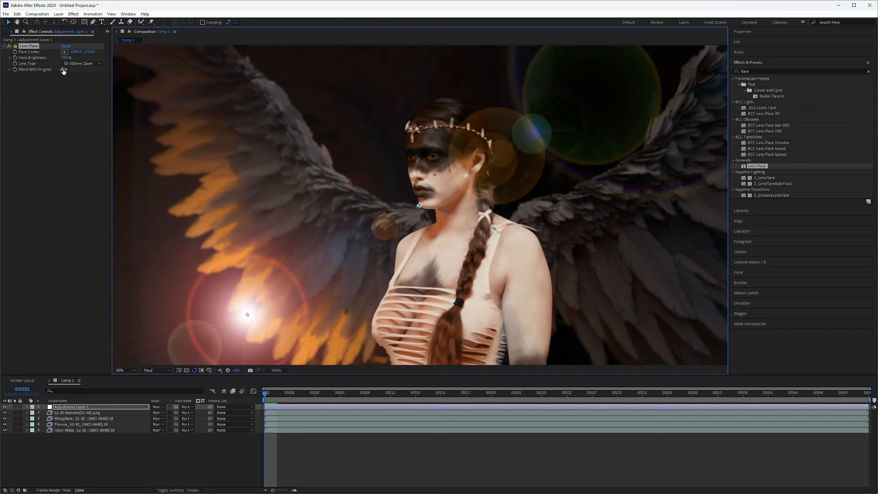
{"action": "left_click_drag", "start_coordinate": [64, 69], "coordinate": [74, 70]}
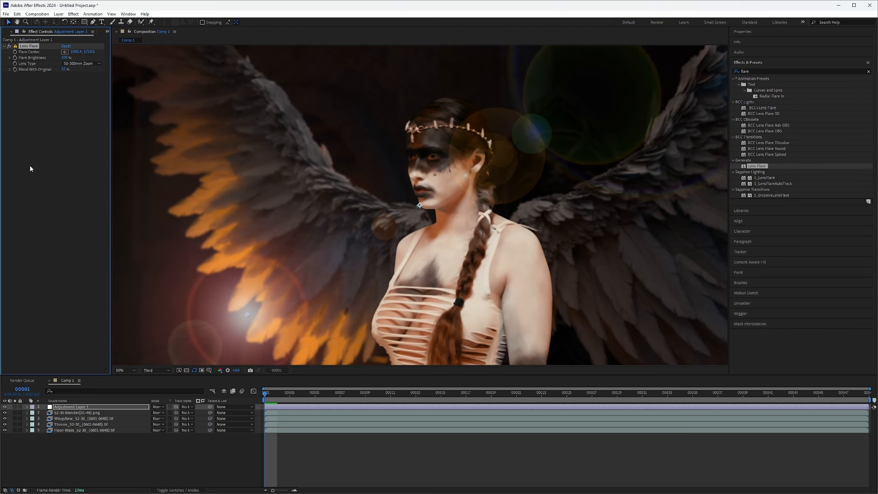
{"action": "key", "text": "space"}
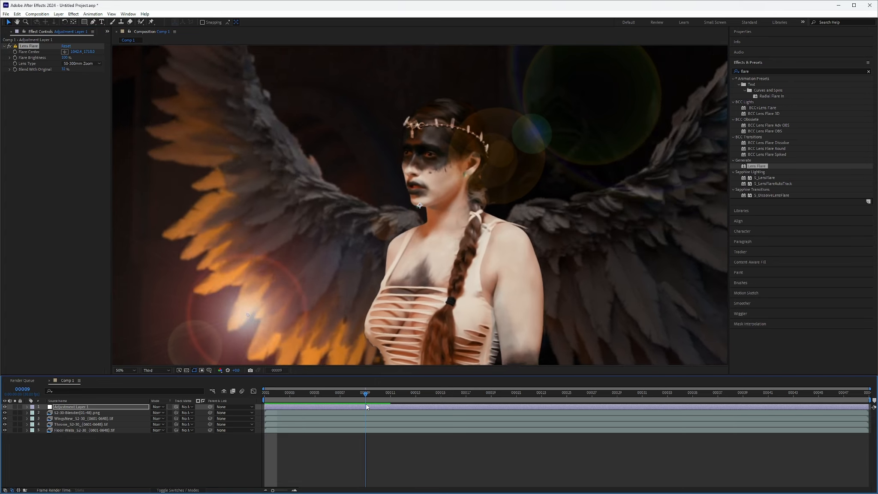
{"action": "left_click_drag", "start_coordinate": [409, 419], "coordinate": [265, 404]}
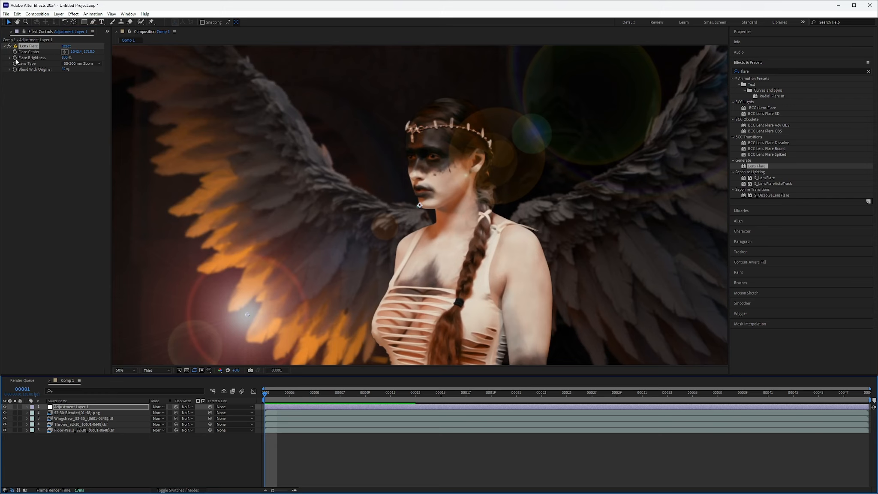
Step: Start keyframing the lens flare's Flare Brightness at frame 1 and add a second 100% keyframe at frame 8
{"action": "left_click", "coordinate": [14, 136]}
{"action": "left_click", "coordinate": [27, 406]}
{"action": "left_click", "coordinate": [34, 413]}
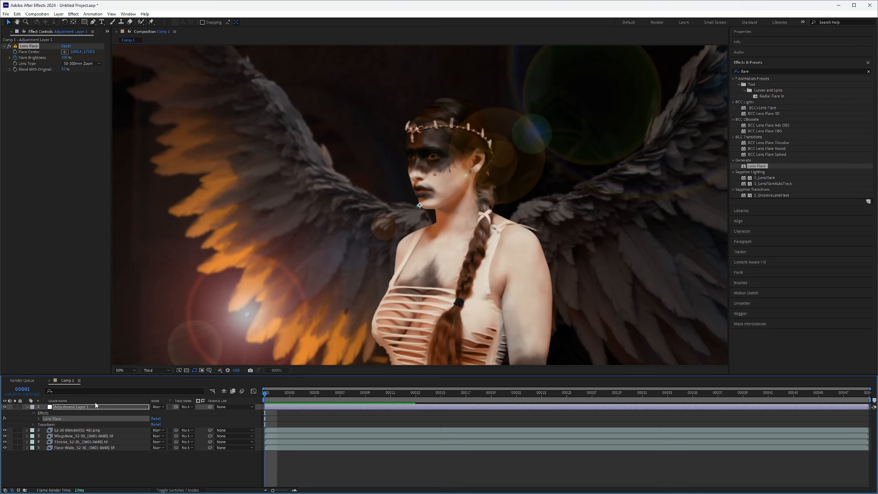
{"action": "left_click", "coordinate": [39, 419]}
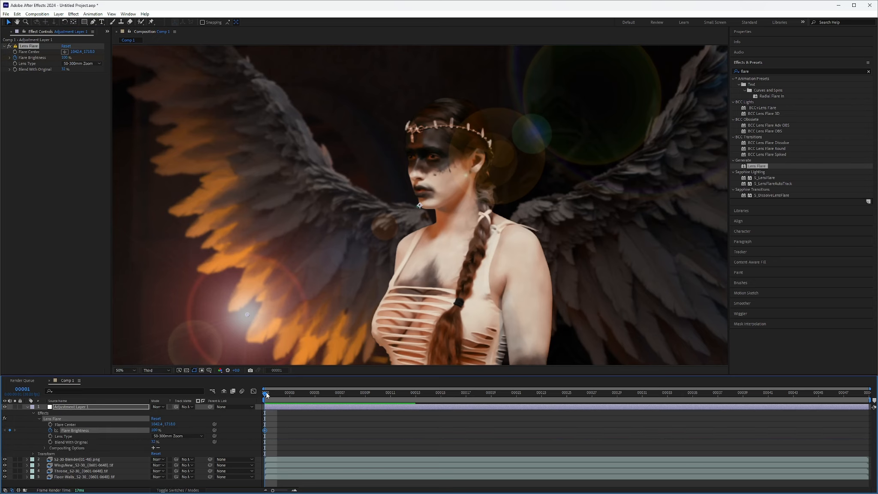
{"action": "left_click_drag", "start_coordinate": [267, 394], "coordinate": [350, 407]}
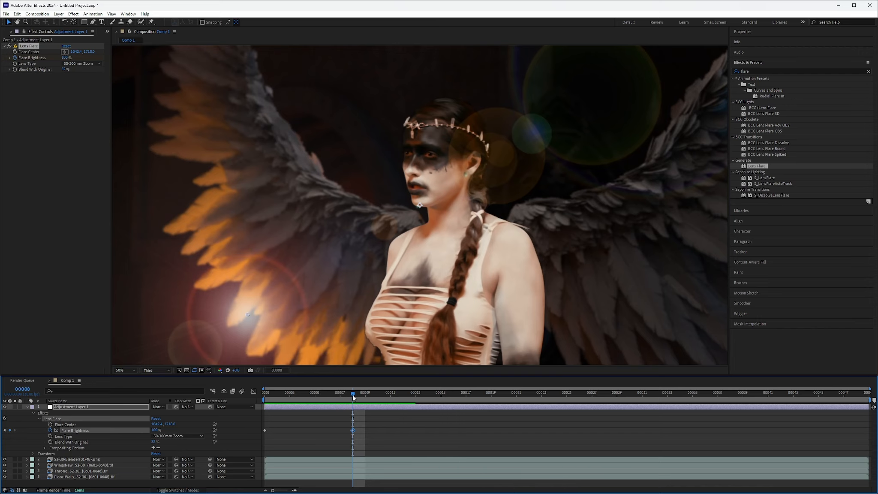
Step: Keyframe the Flare Brightness to 5% at frame 12, preview the fade back to frame 1, and collapse the adjustment layer's properties
{"action": "left_click_drag", "start_coordinate": [352, 397], "coordinate": [403, 398]}
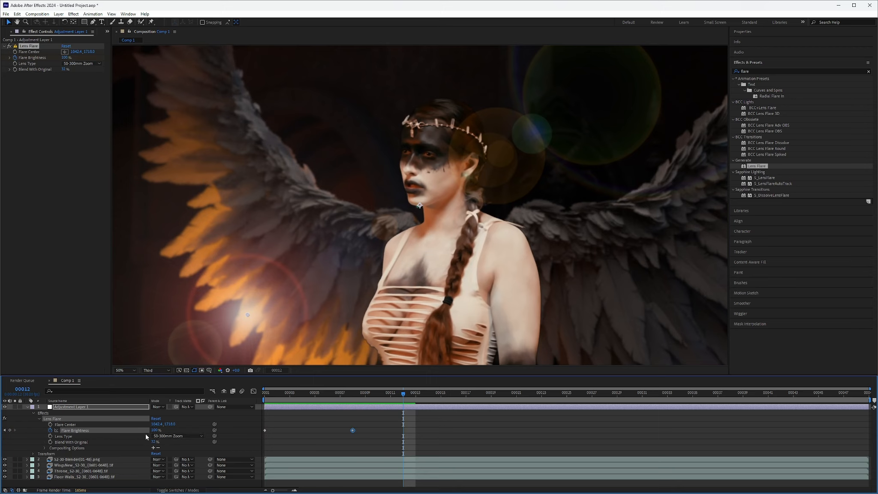
{"action": "left_click", "coordinate": [157, 430]}
{"action": "type", "text": "5"}
{"action": "key", "text": "Return"}
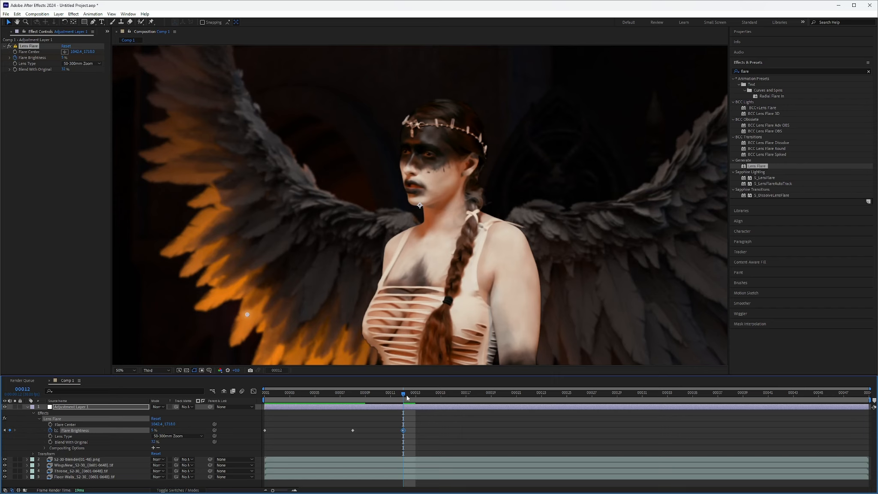
{"action": "left_click_drag", "start_coordinate": [407, 397], "coordinate": [255, 444]}
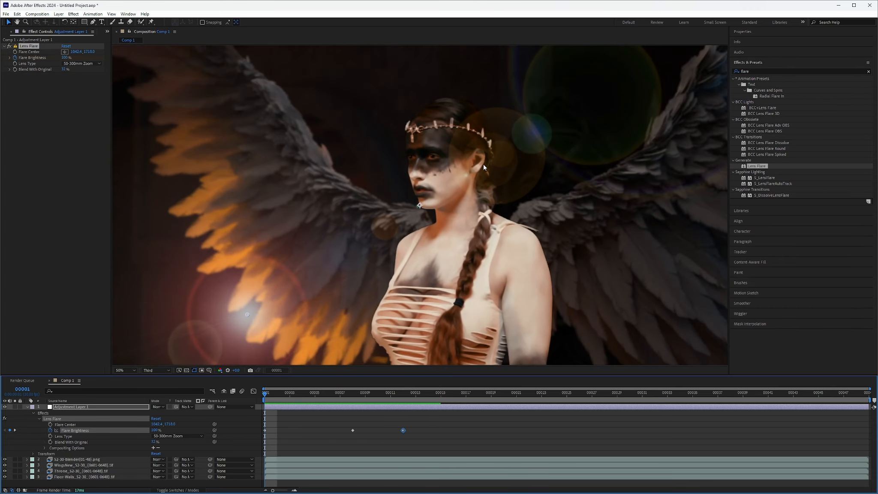
{"action": "left_click", "coordinate": [35, 118]}
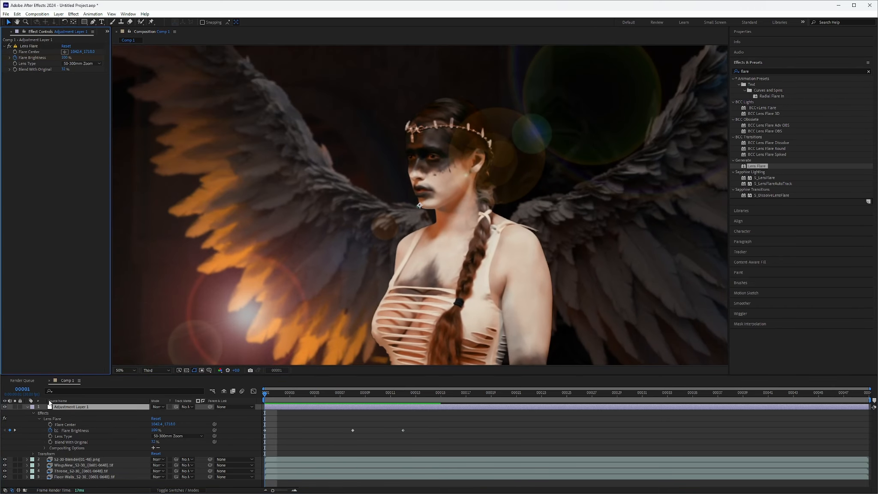
{"action": "left_click", "coordinate": [27, 407]}
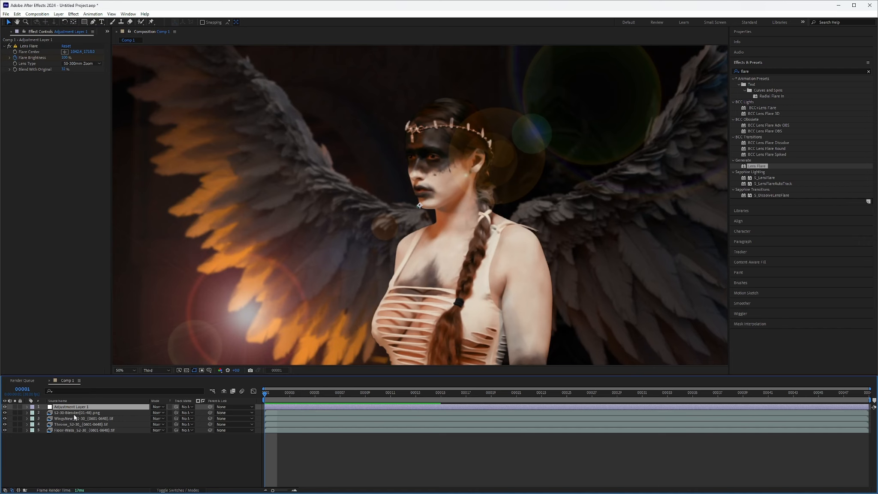
Step: Apply Mocha Pro to the S2-30-Blender actor layer and launch it, continuing at the reduced resolution
{"action": "left_click", "coordinate": [71, 413]}
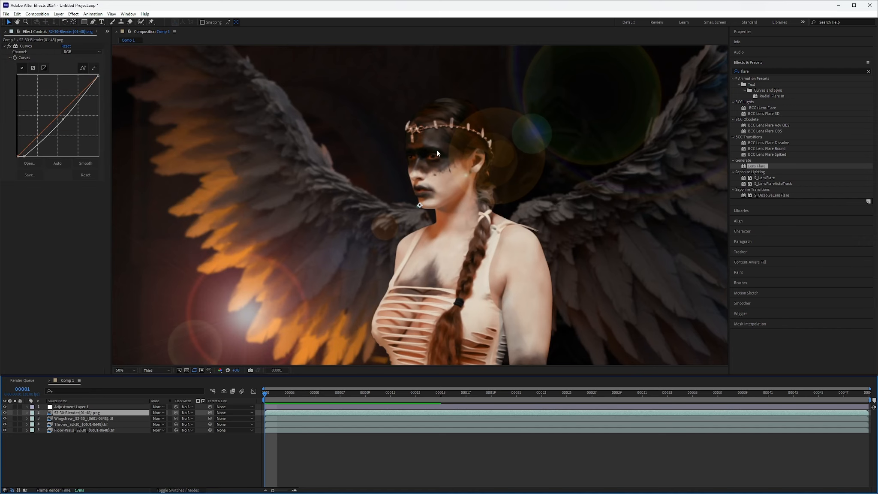
{"action": "right_click", "coordinate": [37, 241]}
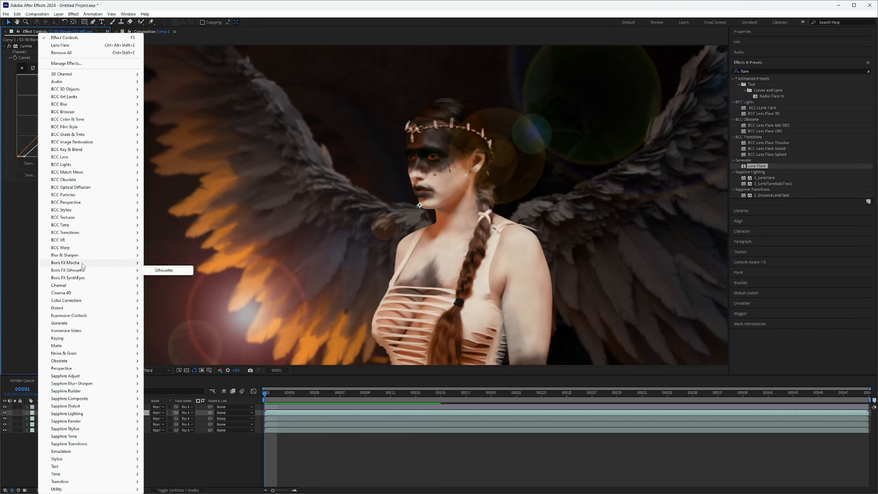
{"action": "left_click", "coordinate": [163, 270]}
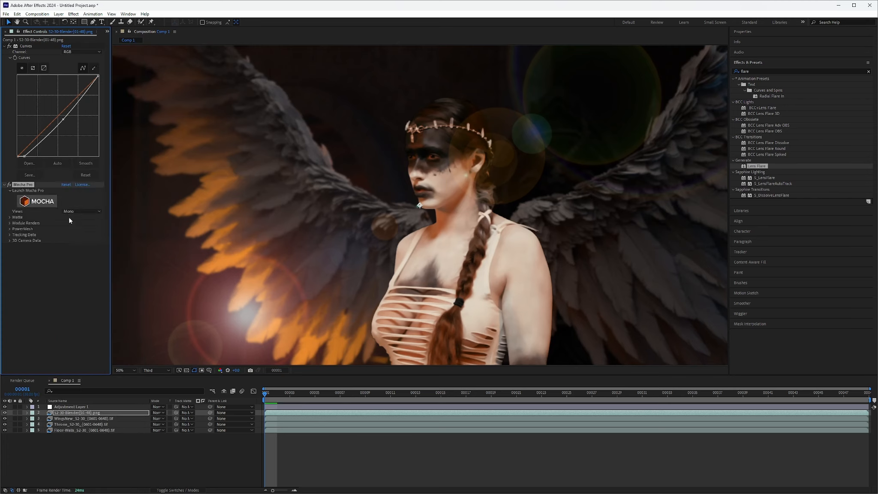
{"action": "left_click", "coordinate": [41, 205]}
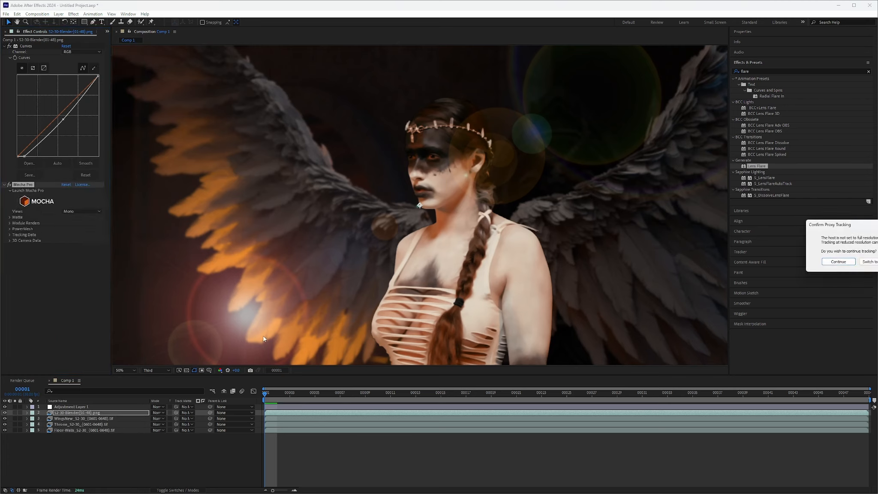
{"action": "left_click", "coordinate": [853, 262]}
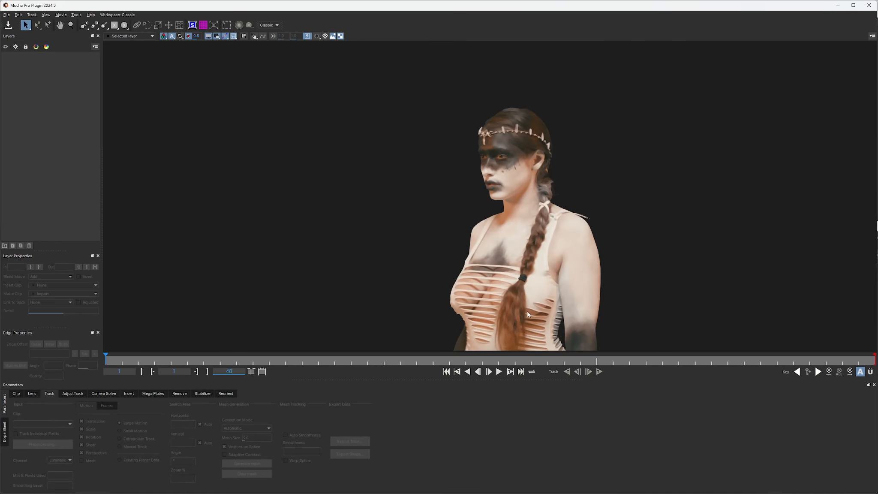
Step: Outline the actor's nearer eye with a closed spline shape at frame 1 and tighten its curve handles
{"action": "scroll", "coordinate": [497, 168], "scroll_direction": "up", "scroll_amount": 5}
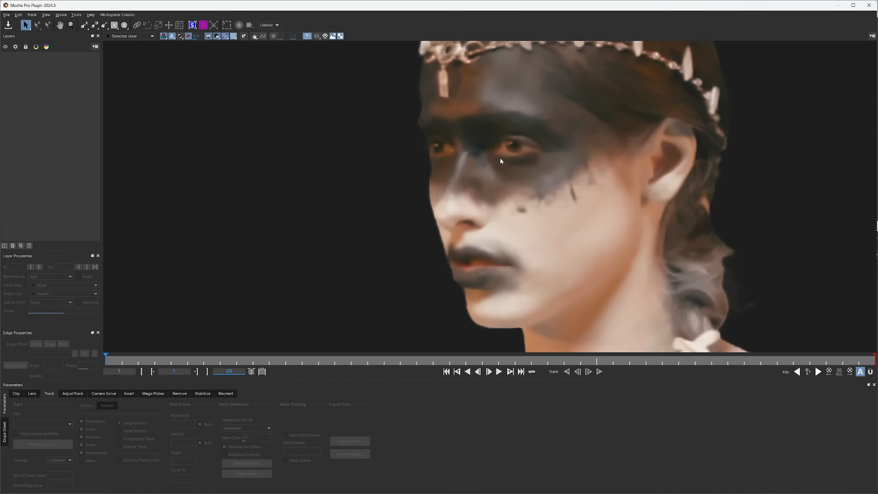
{"action": "left_click", "coordinate": [84, 25]}
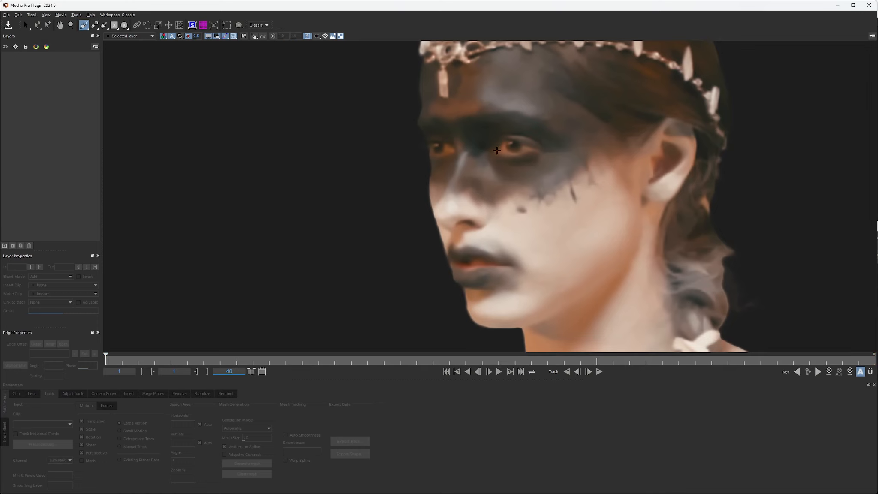
{"action": "left_click", "coordinate": [497, 150]}
{"action": "left_click", "coordinate": [517, 154]}
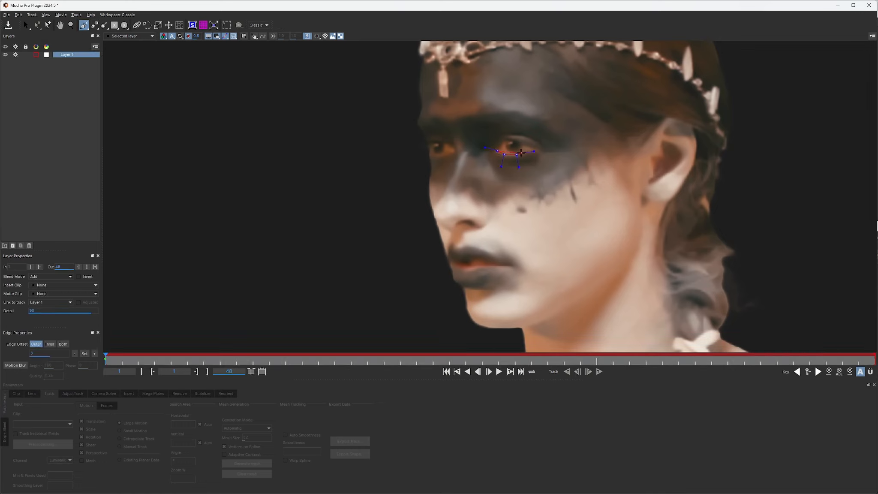
{"action": "left_click", "coordinate": [527, 152]}
{"action": "left_click", "coordinate": [513, 141]}
{"action": "left_click", "coordinate": [500, 143]}
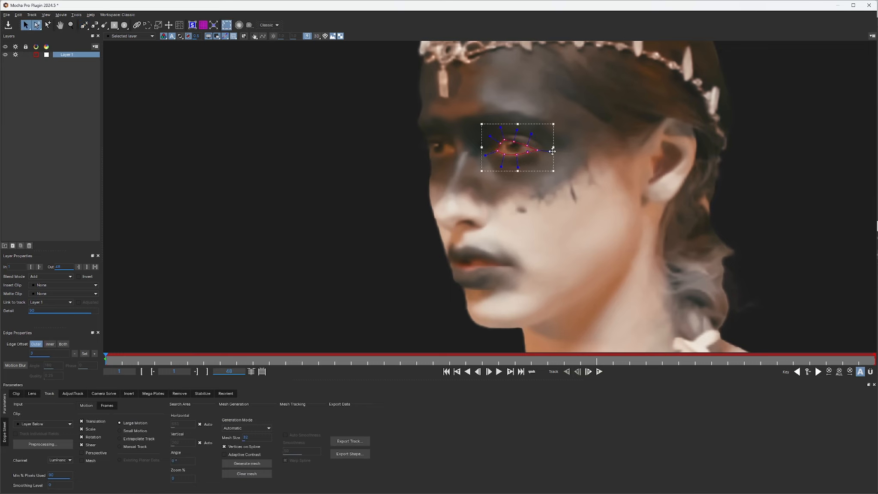
{"action": "left_click_drag", "start_coordinate": [552, 151], "coordinate": [546, 152]}
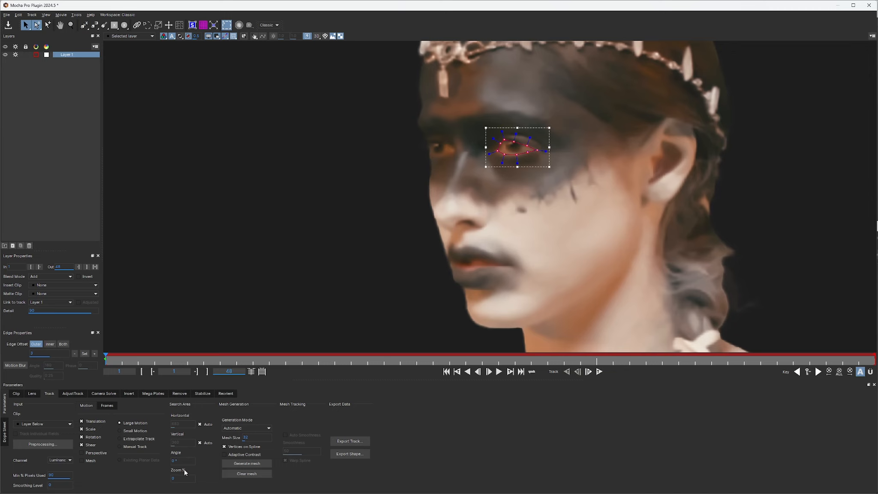
Step: Include Perspective in the tracked motion, track the eye shape forward through the clip, and scrub back to check it
{"action": "left_click", "coordinate": [82, 452]}
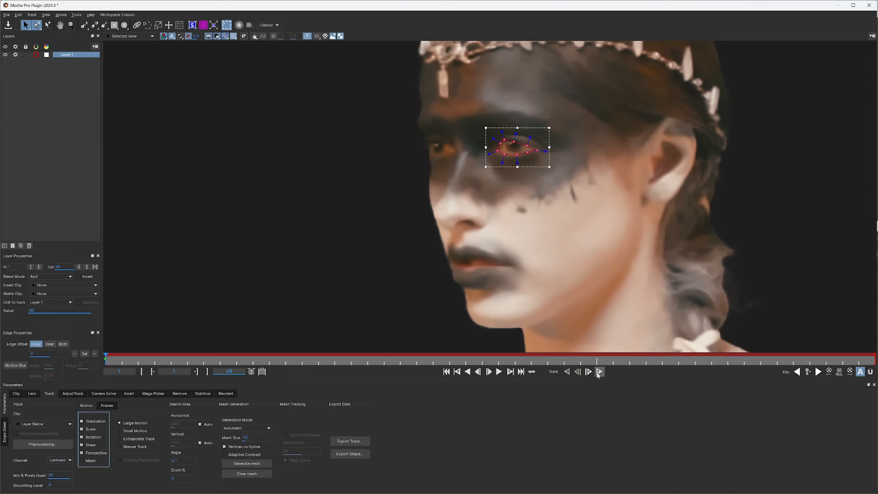
{"action": "left_click", "coordinate": [600, 371]}
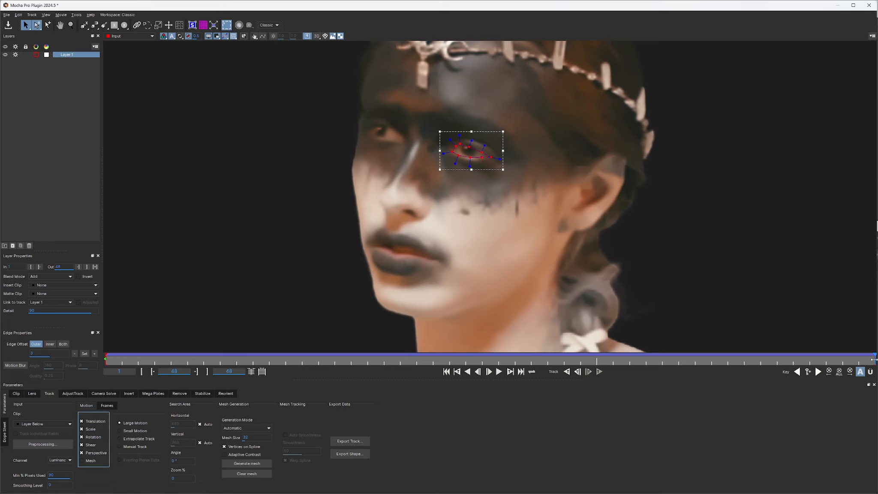
{"action": "left_click_drag", "start_coordinate": [874, 359], "coordinate": [124, 377]}
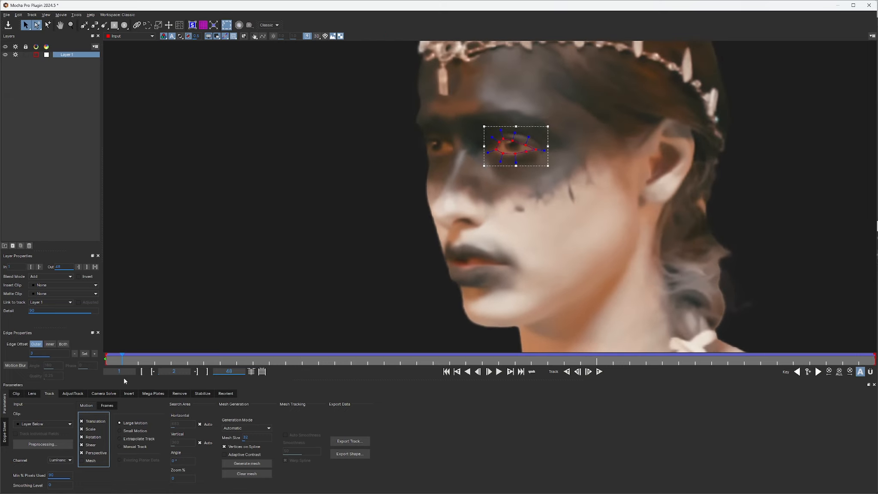
Step: Save the eye track, return to After Effects, and briefly view the Mocha matte on the actor layer
{"action": "key", "text": "ctrl+s"}
{"action": "left_click", "coordinate": [869, 6]}
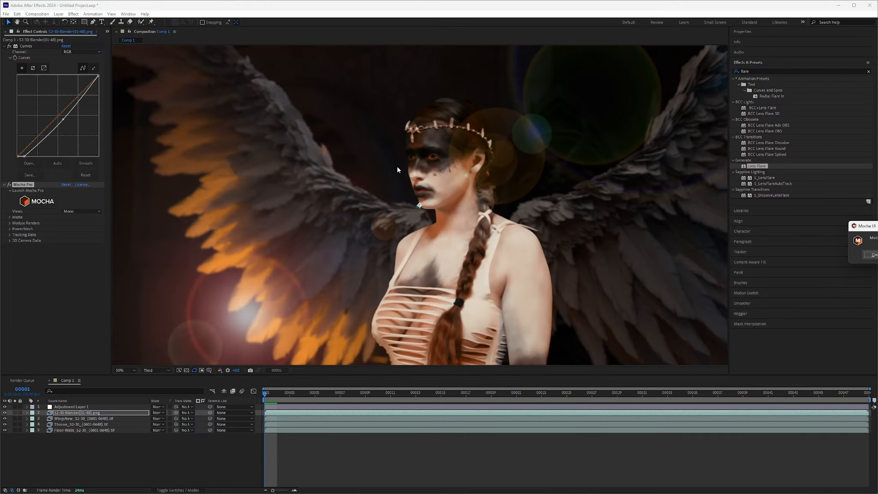
{"action": "left_click", "coordinate": [9, 217]}
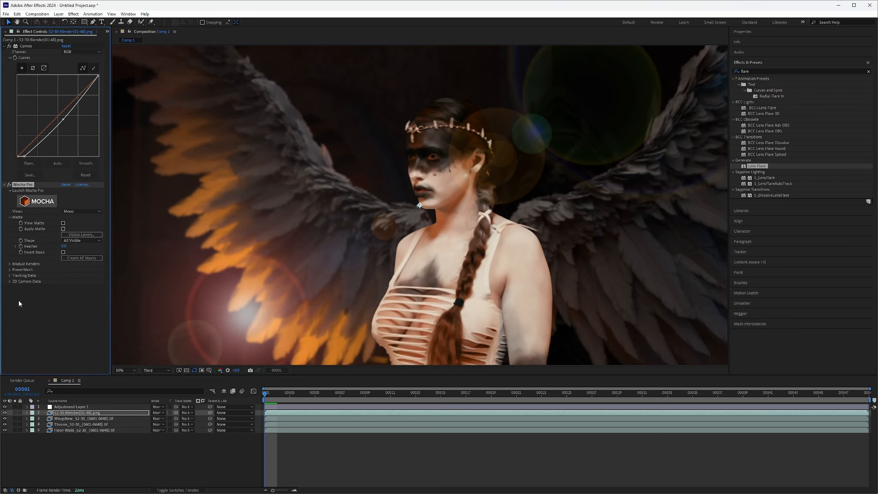
{"action": "left_click", "coordinate": [63, 223]}
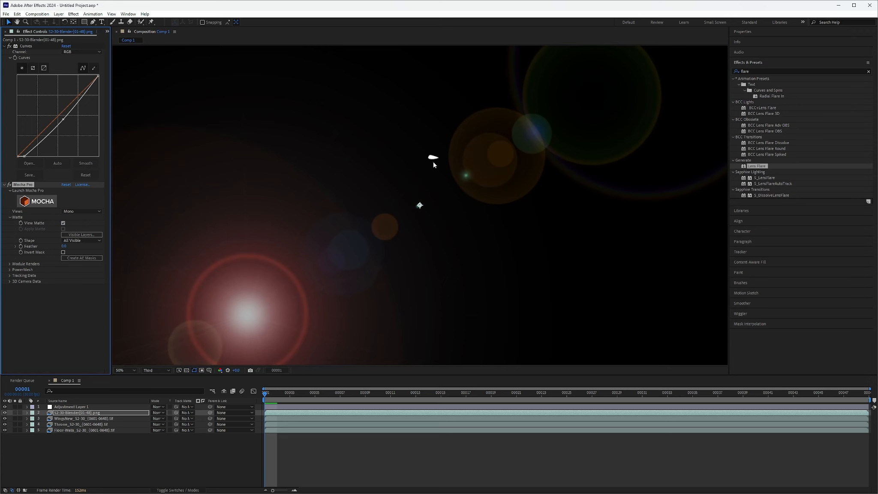
{"action": "left_click", "coordinate": [63, 224]}
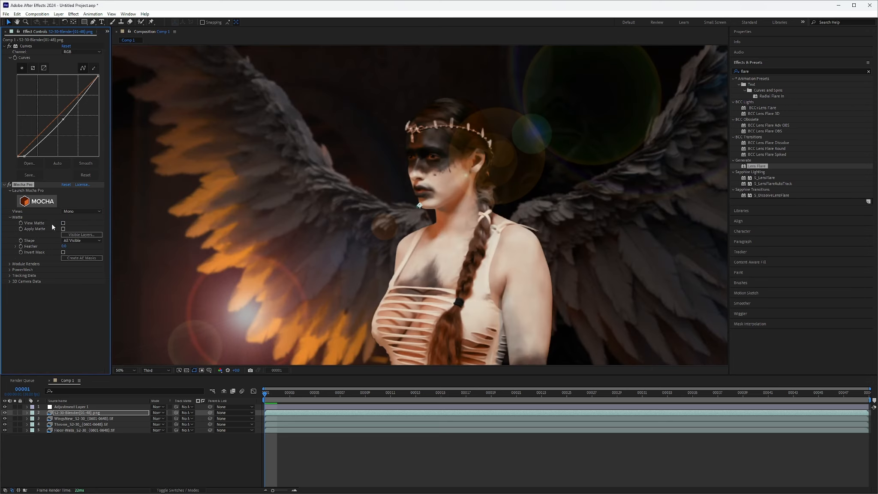
Step: Create an orange solid layer with the default size settings in Comp 1
{"action": "left_click", "coordinate": [84, 456]}
{"action": "right_click", "coordinate": [85, 456]}
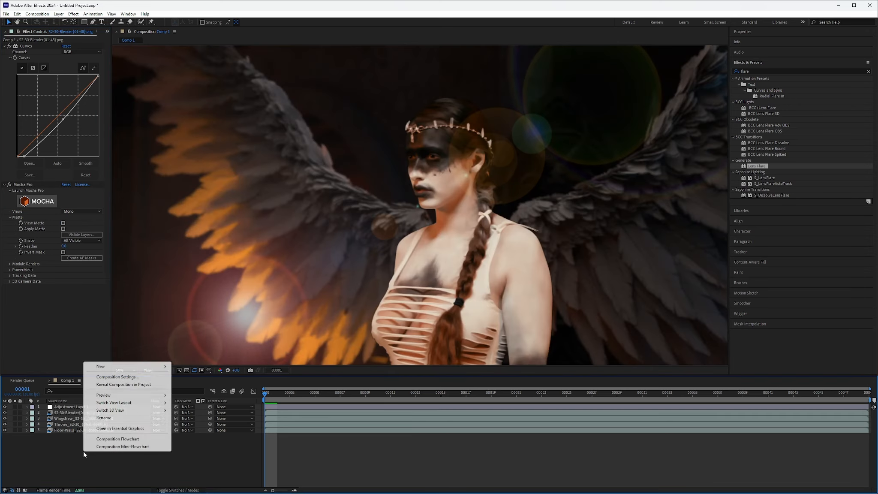
{"action": "mouse_move", "coordinate": [127, 370]}
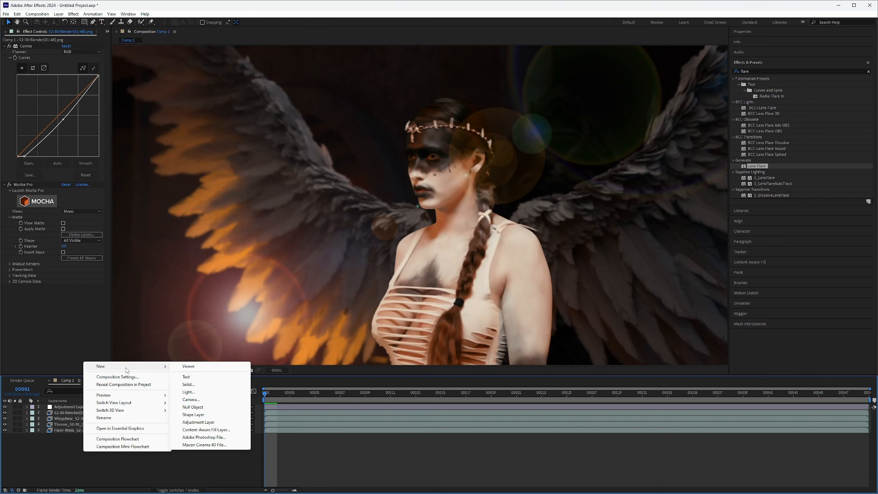
{"action": "left_click", "coordinate": [208, 385]}
{"action": "left_click", "coordinate": [588, 265]}
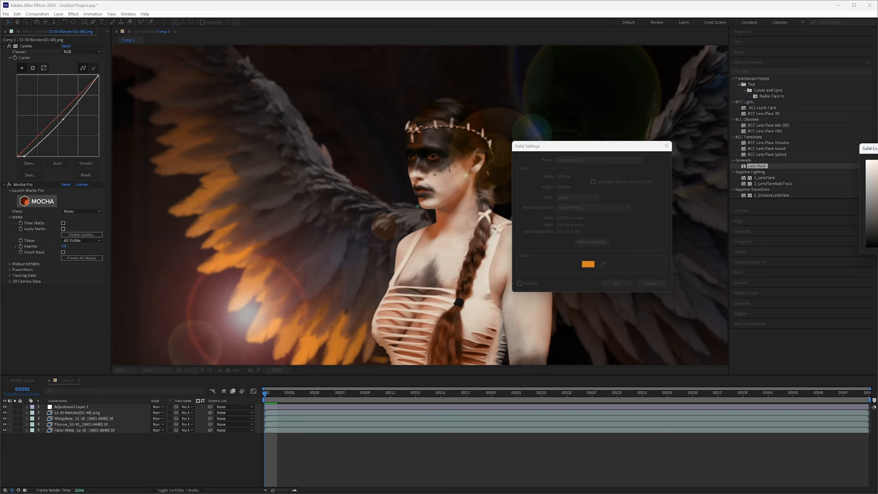
{"action": "key", "text": "Return"}
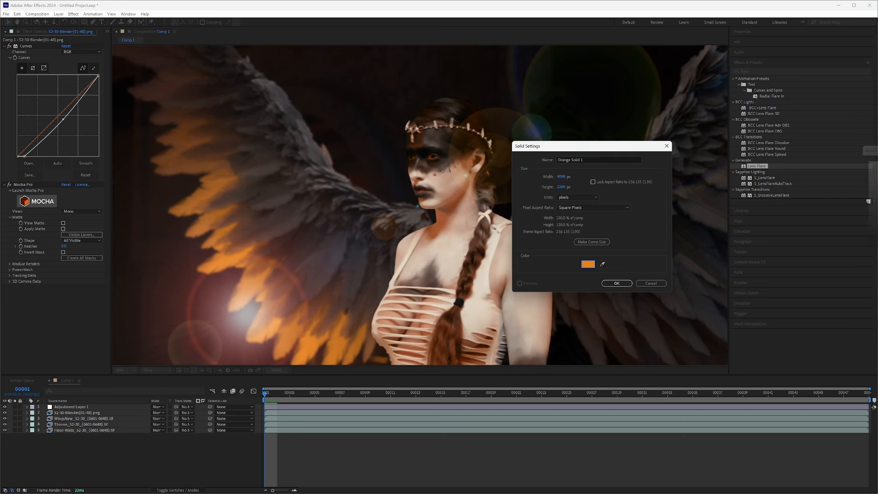
{"action": "left_click", "coordinate": [626, 285]}
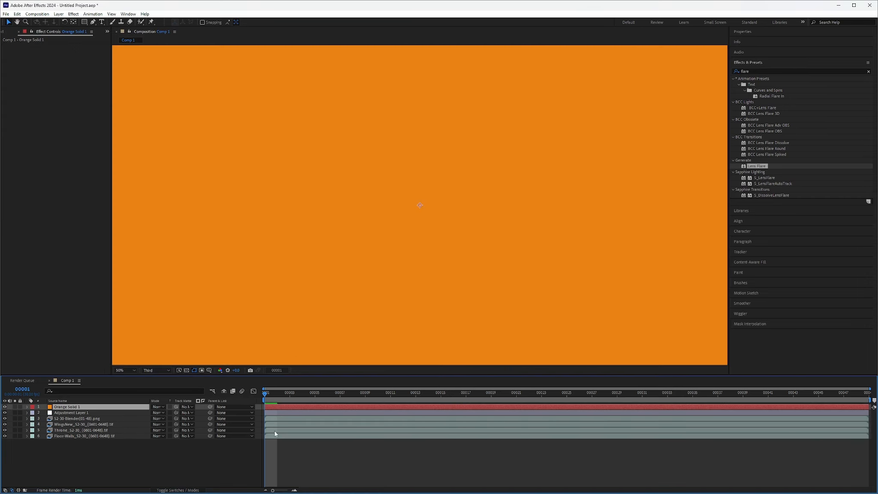
Step: Copy the Mocha Pro effect from the actor layer to the orange solid and enable Apply Matte there
{"action": "left_click", "coordinate": [73, 418]}
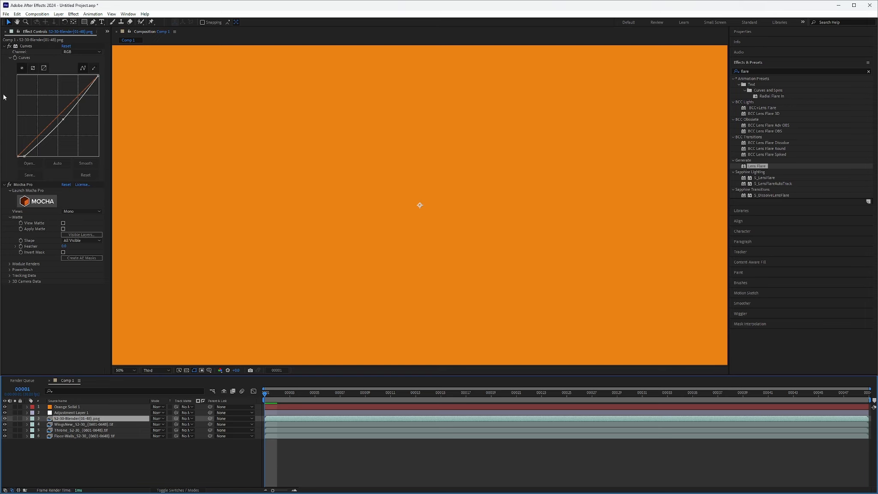
{"action": "left_click", "coordinate": [26, 185]}
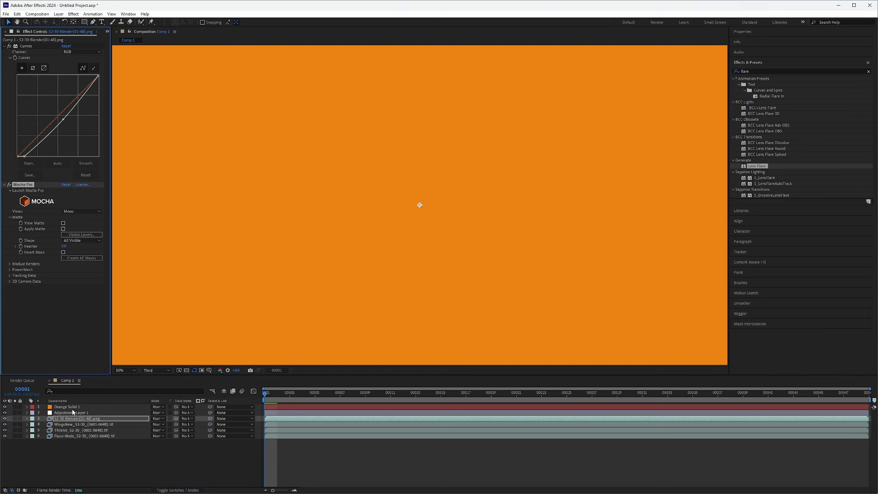
{"action": "left_click", "coordinate": [65, 408]}
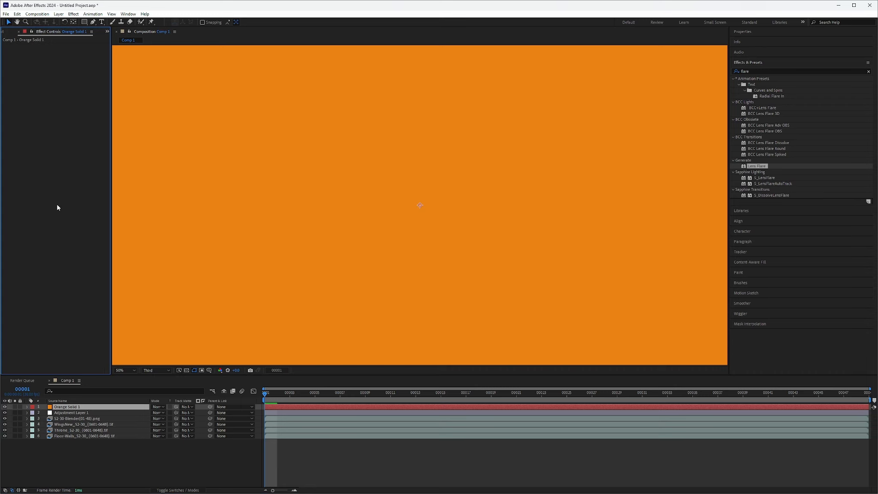
{"action": "key", "text": "ctrl+v"}
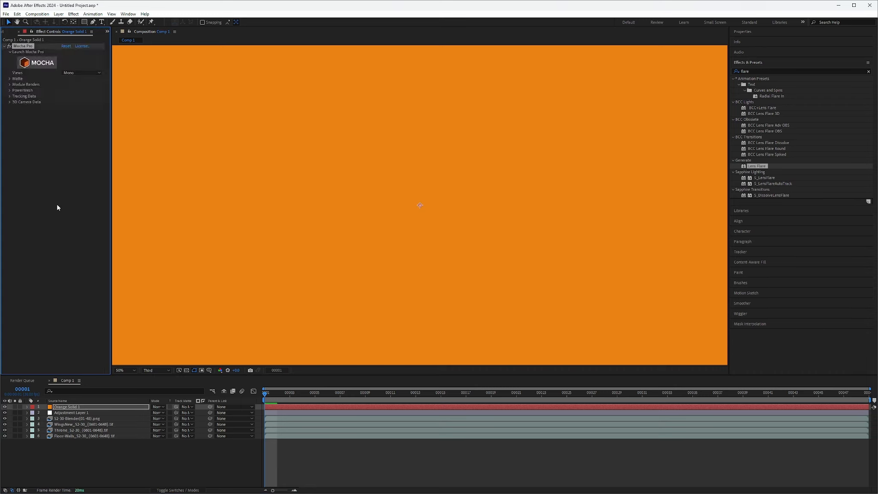
{"action": "left_click", "coordinate": [10, 79]}
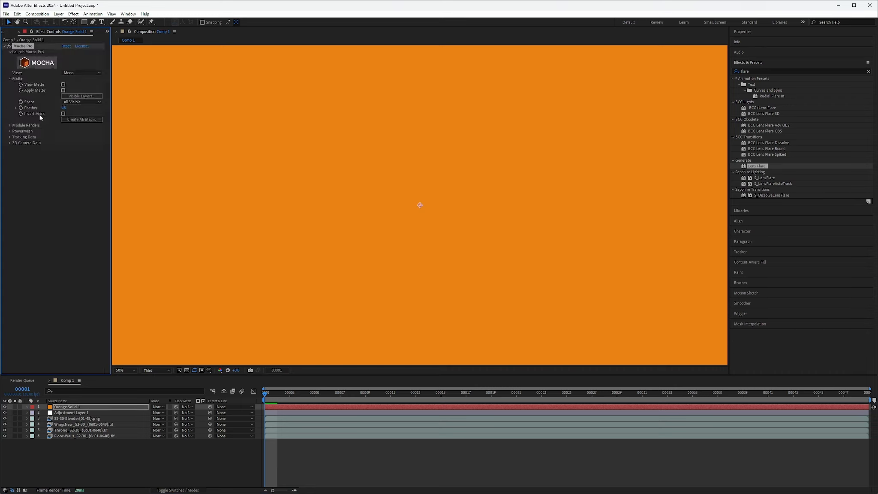
{"action": "left_click", "coordinate": [63, 91]}
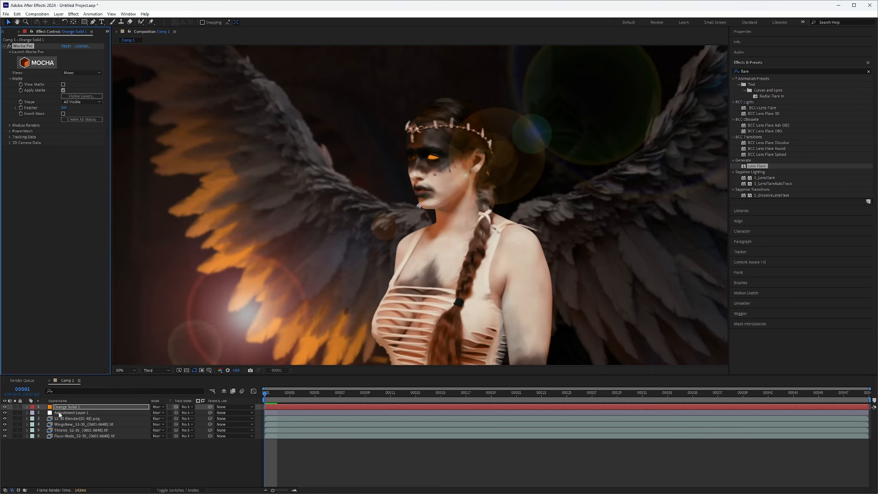
Step: Turn off the Mocha Pro effect on the S2-30-Blender actor layer
{"action": "left_click", "coordinate": [27, 413]}
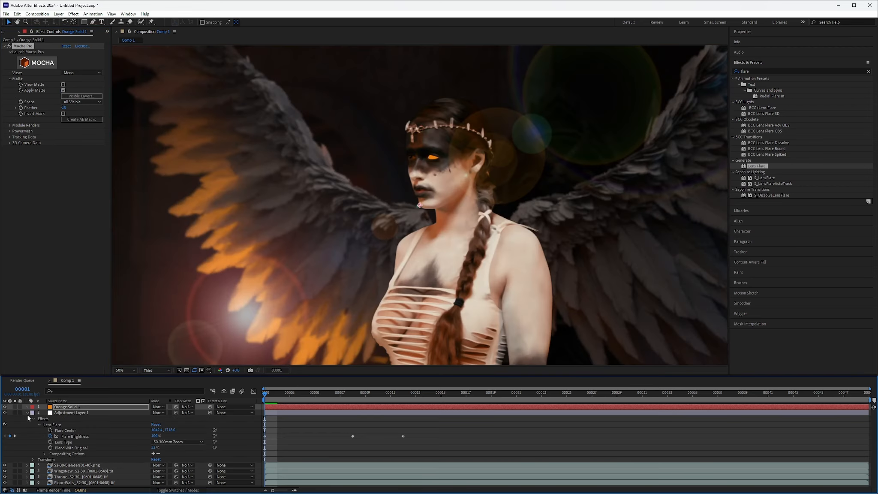
{"action": "left_click", "coordinate": [27, 413]}
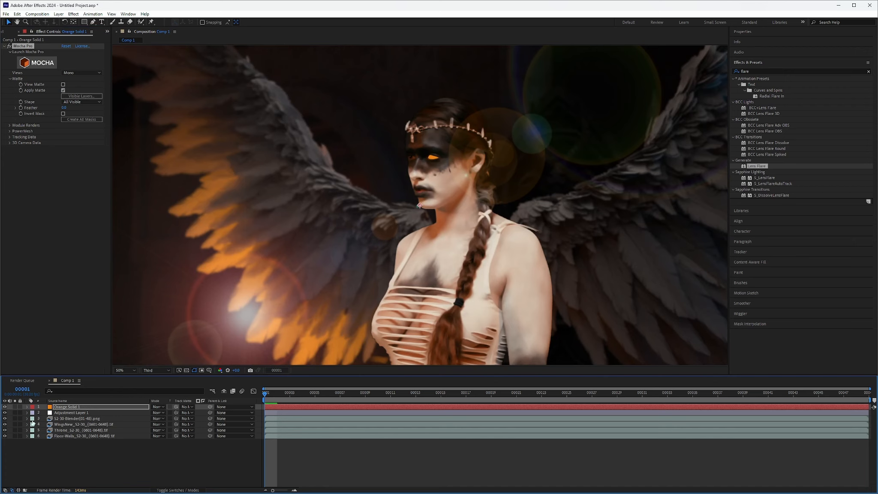
{"action": "left_click", "coordinate": [27, 419]}
{"action": "left_click", "coordinate": [67, 418]}
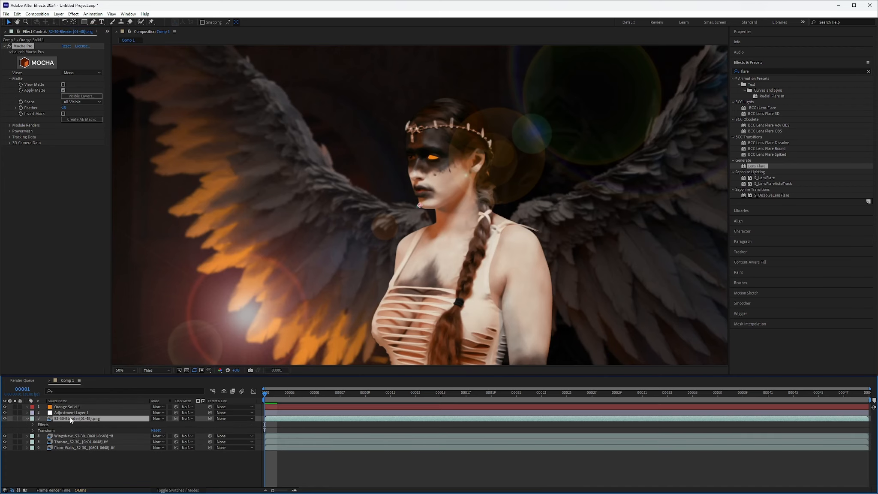
{"action": "left_click", "coordinate": [9, 185]}
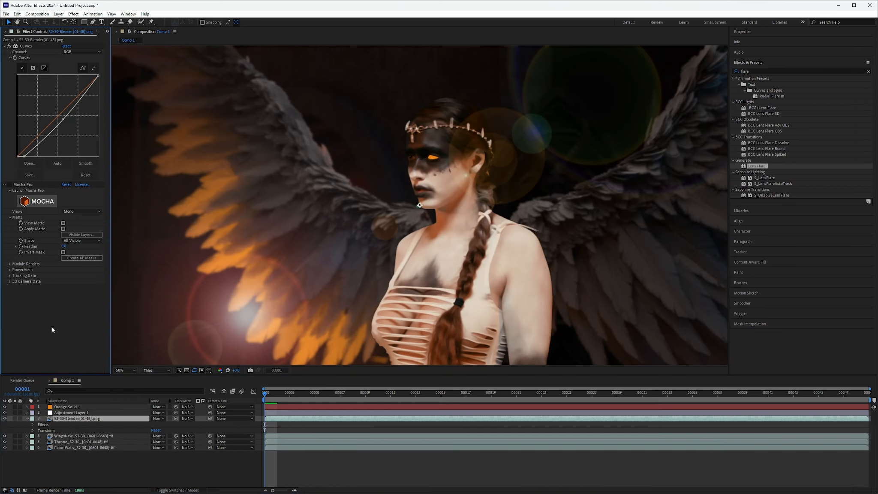
Step: Apply the Gaussian Blur effect to the orange solid, below its Mocha Pro effect
{"action": "left_click", "coordinate": [57, 406]}
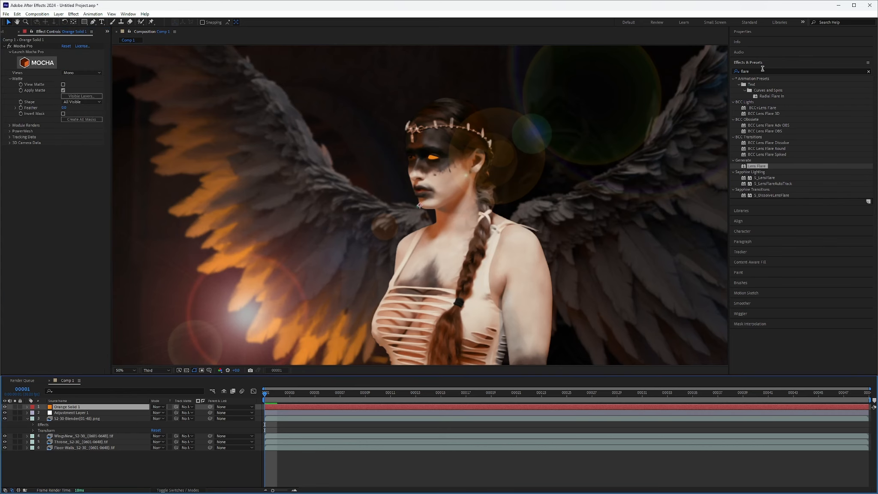
{"action": "left_click", "coordinate": [755, 71]}
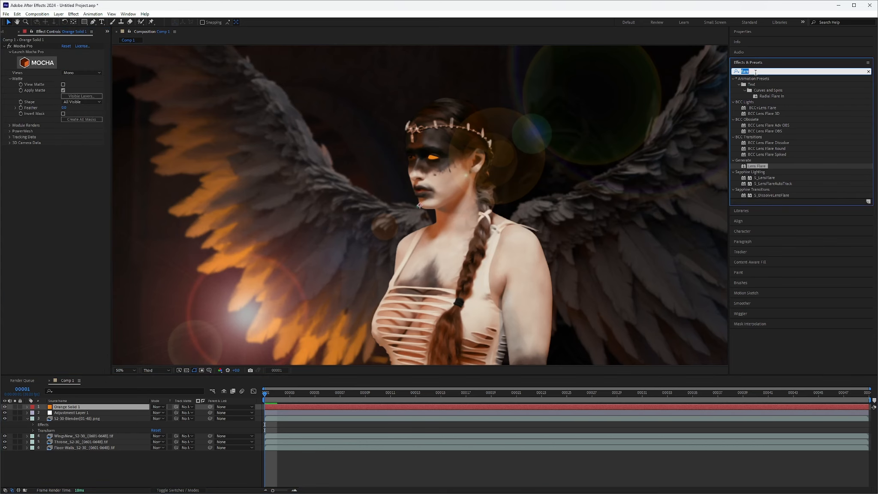
{"action": "type", "text": "blur"}
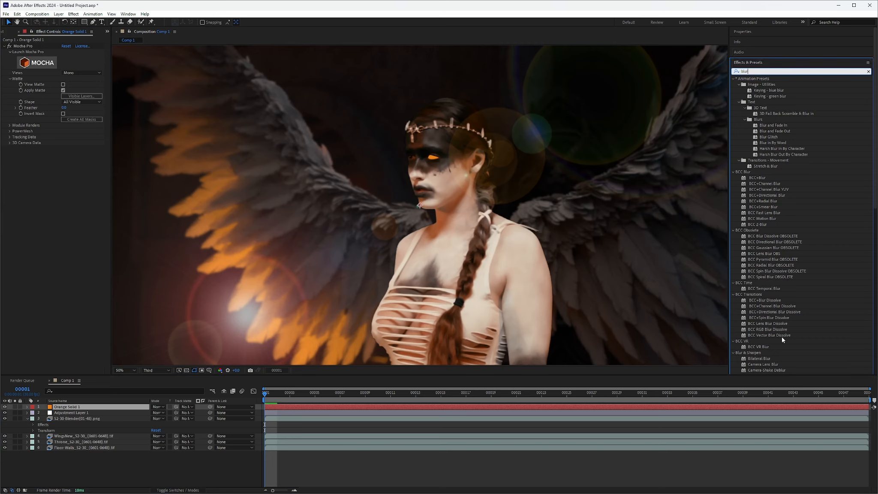
{"action": "scroll", "coordinate": [771, 331], "scroll_direction": "down", "scroll_amount": 4}
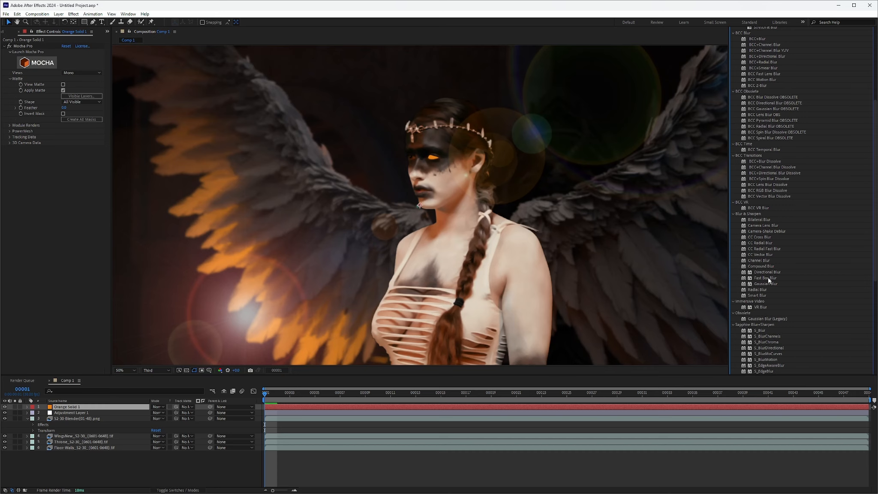
{"action": "left_click_drag", "start_coordinate": [772, 284], "coordinate": [54, 216]}
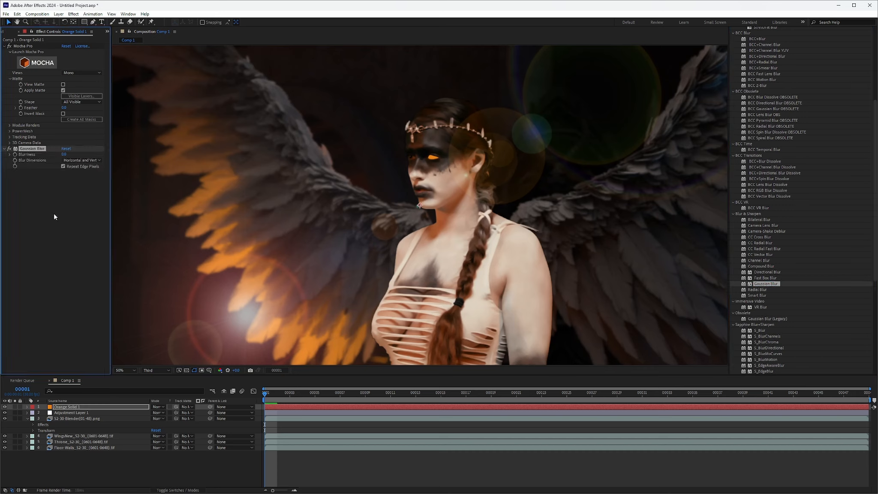
Step: Increase the Gaussian Blur's blurriness to soften the orange eye glow, and scrub through the comp to check it
{"action": "left_click_drag", "start_coordinate": [64, 155], "coordinate": [169, 158]}
{"action": "left_click_drag", "start_coordinate": [266, 394], "coordinate": [262, 427]}
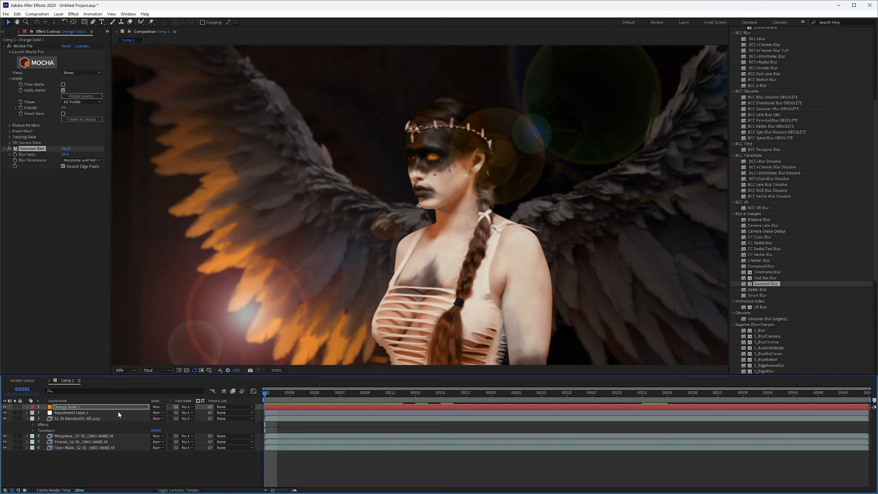
{"action": "mouse_move", "coordinate": [266, 395]}
{"action": "left_mouse_down"}
{"action": "mouse_move", "coordinate": [491, 398]}
{"action": "mouse_move", "coordinate": [277, 402]}
{"action": "mouse_move", "coordinate": [430, 402]}
{"action": "mouse_move", "coordinate": [263, 414]}
{"action": "mouse_move", "coordinate": [413, 398]}
{"action": "mouse_move", "coordinate": [269, 406]}
{"action": "left_mouse_up"}
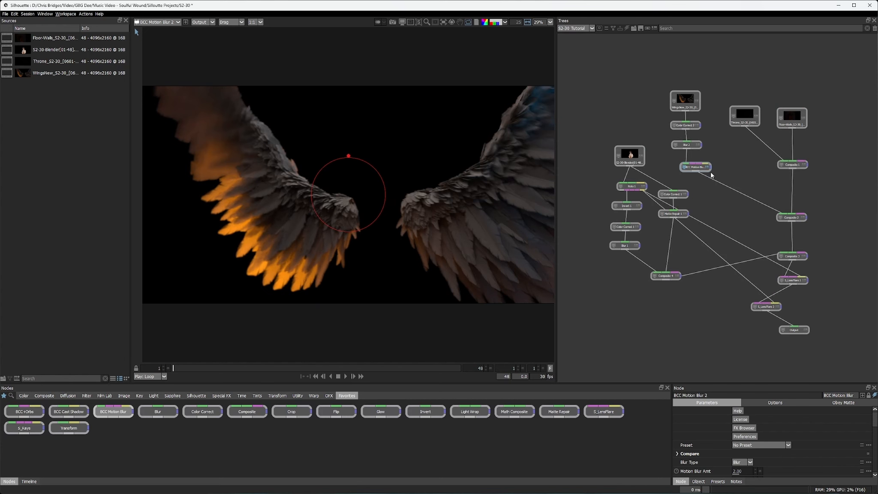
Step: Switch to Silhouette and select the Output node at the end of the S2-30 composite tree
{"action": "left_click", "coordinate": [797, 331]}
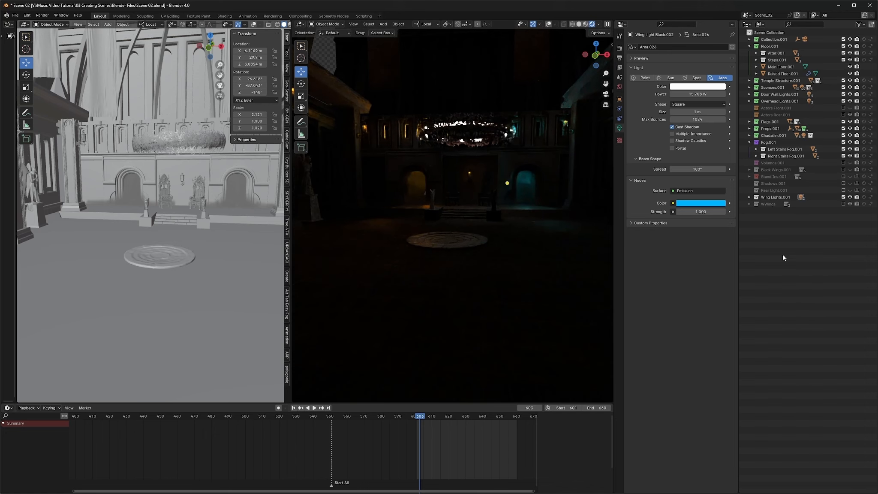
{"action": "left_click", "coordinate": [769, 204]}
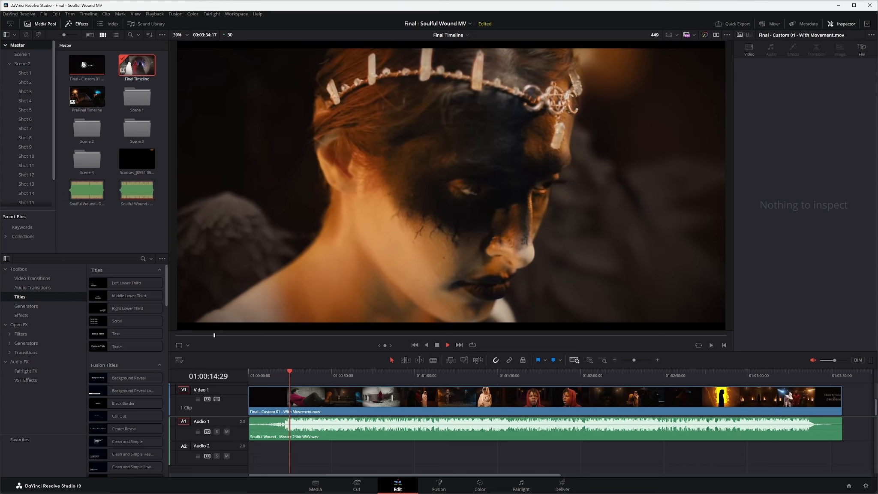